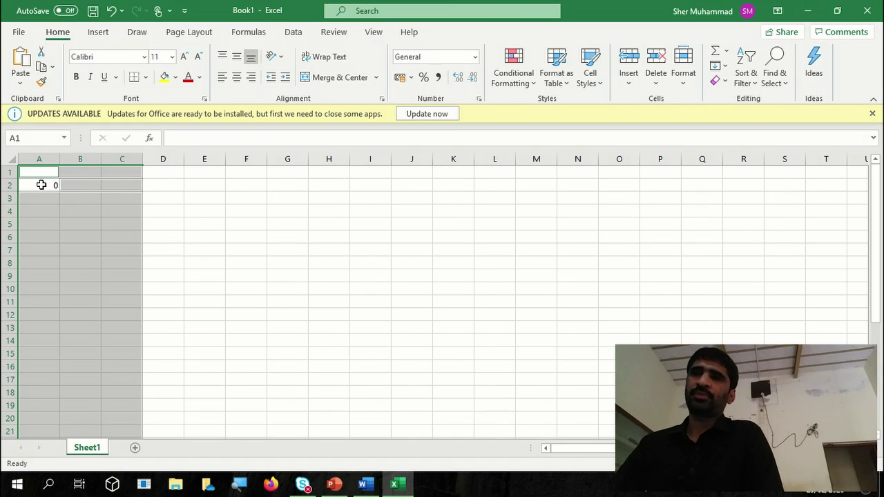
# Enter the headers Time, Sin(Time) and Cos(Time) in cells A1:C1
pyautogui.hotkey('ctrl', 'Home')
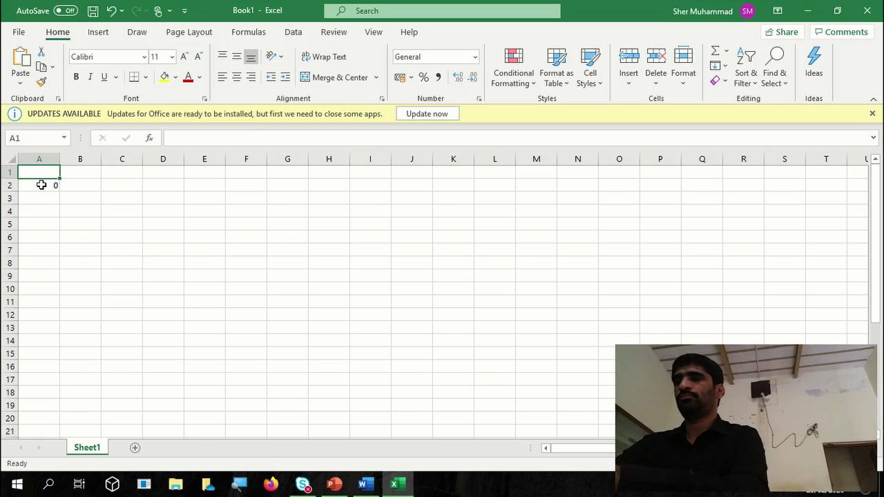
pyautogui.write('Time')
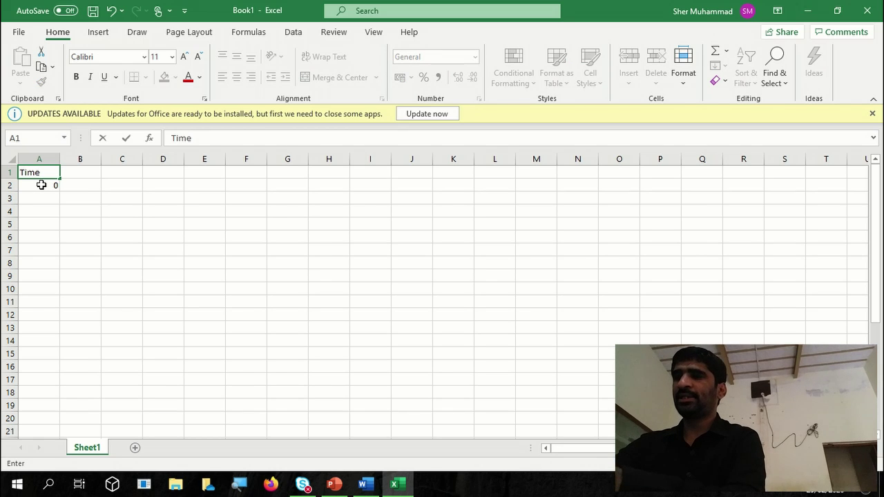
pyautogui.press('Tab')
pyautogui.write('Sin')
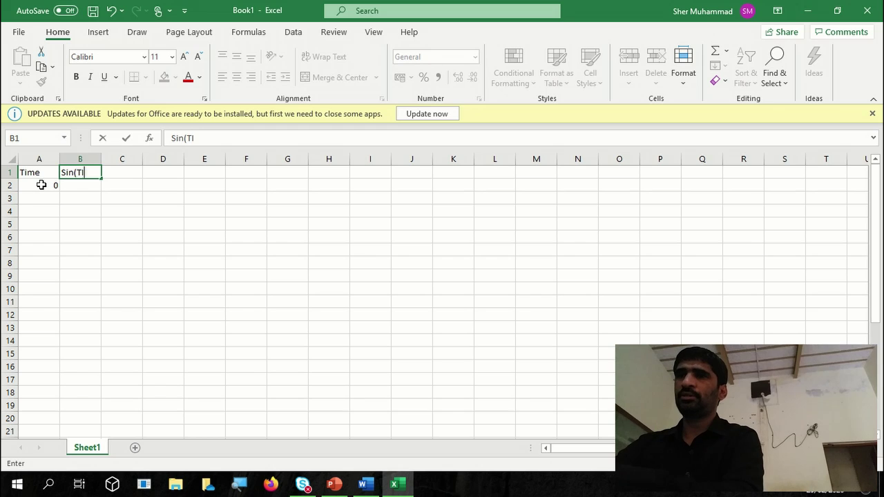
pyautogui.press('Tab')
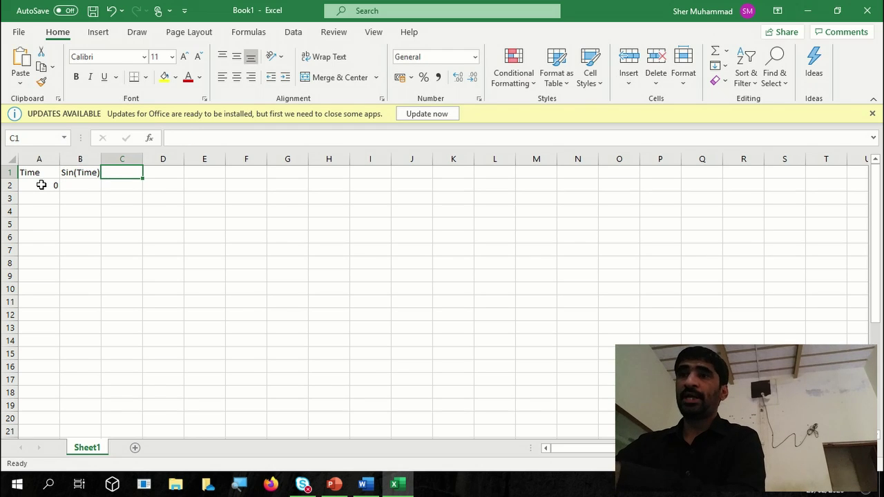
pyautogui.write('COs')
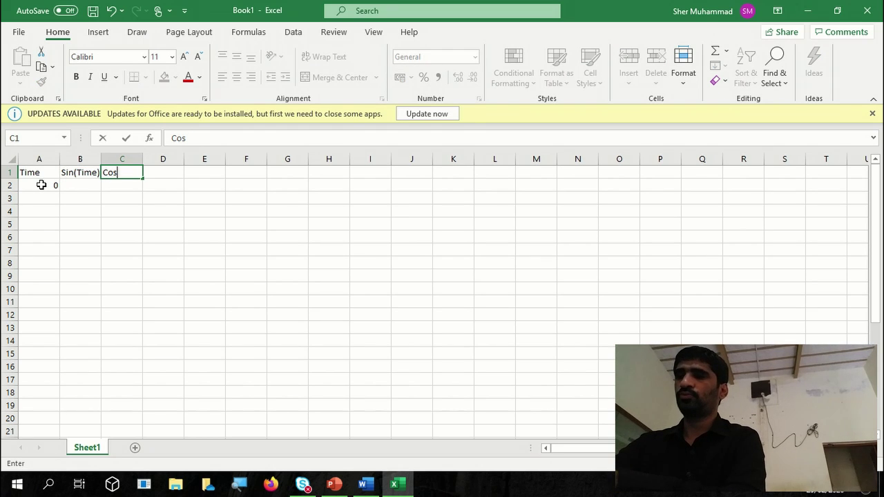
pyautogui.write(')')
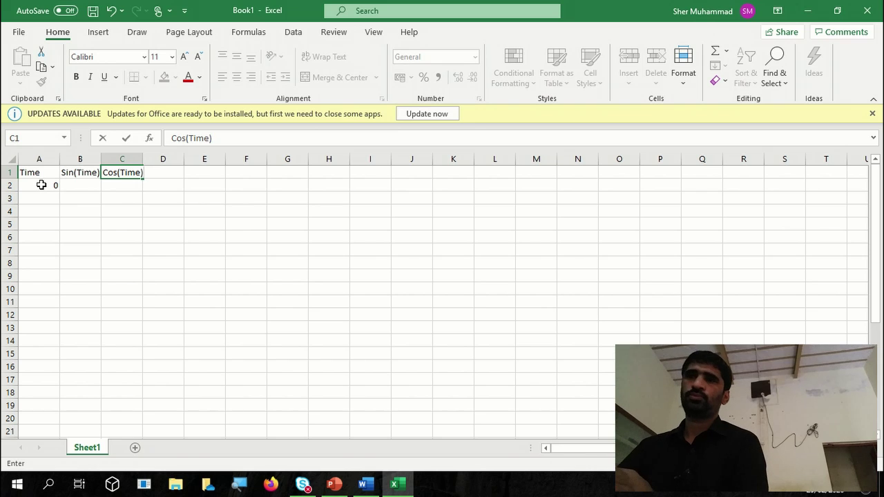
pyautogui.press('Return')
# Fill the Time column from 0 upward in 0.1 steps down to row 35
pyautogui.click(42, 185)
pyautogui.write('-')
pyautogui.press('BackSpace')
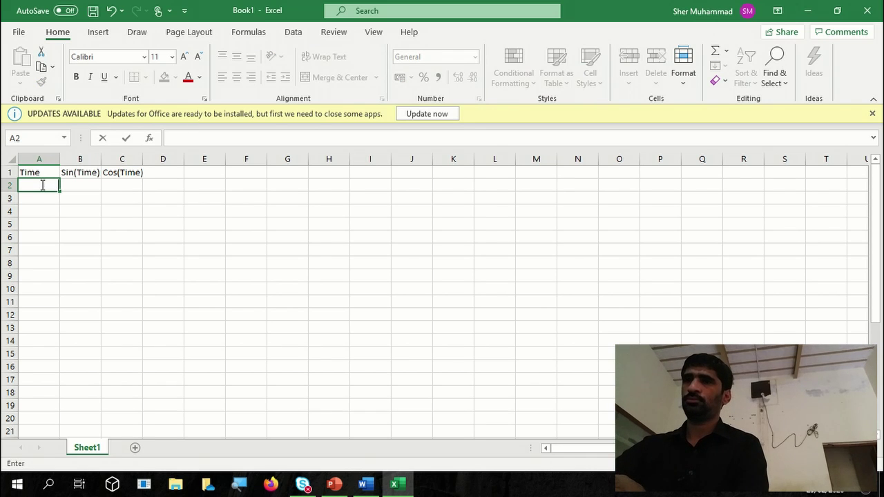
pyautogui.write('0')
pyautogui.press('Return')
pyautogui.write('.1')
pyautogui.click(41, 185)
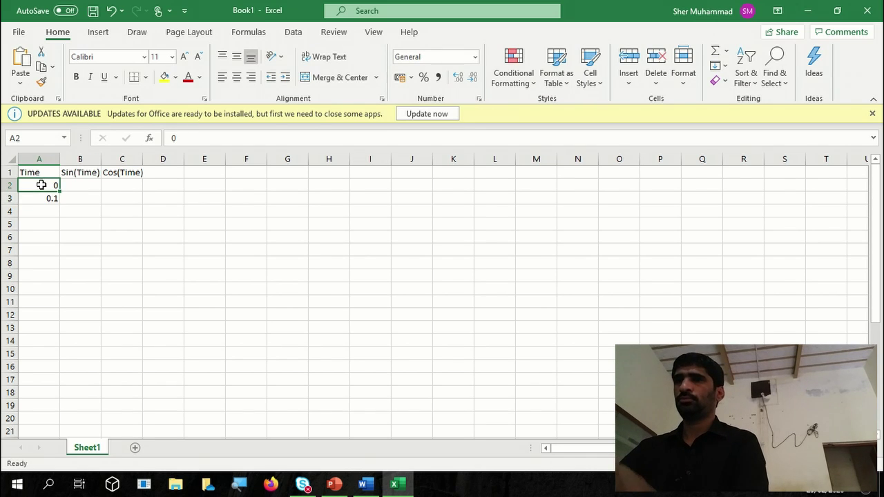
pyautogui.moveTo(42, 185); pyautogui.dragTo(38, 455)
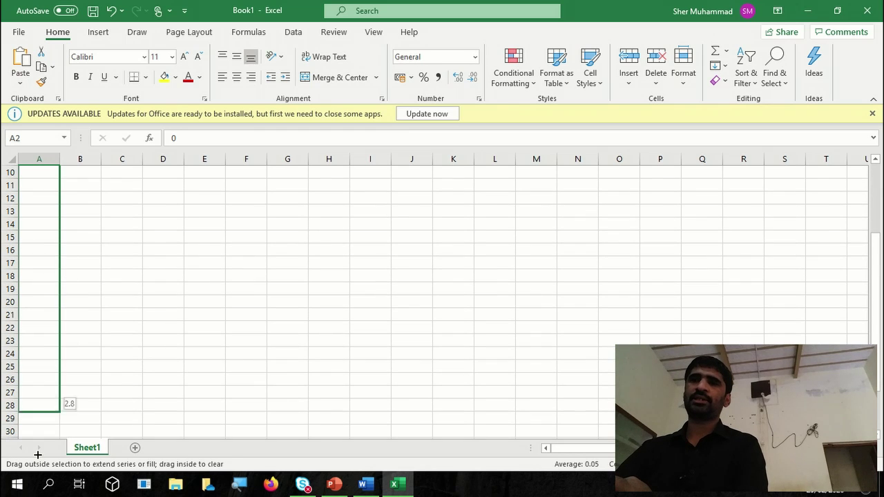
pyautogui.moveTo(38, 455); pyautogui.dragTo(25, 432)
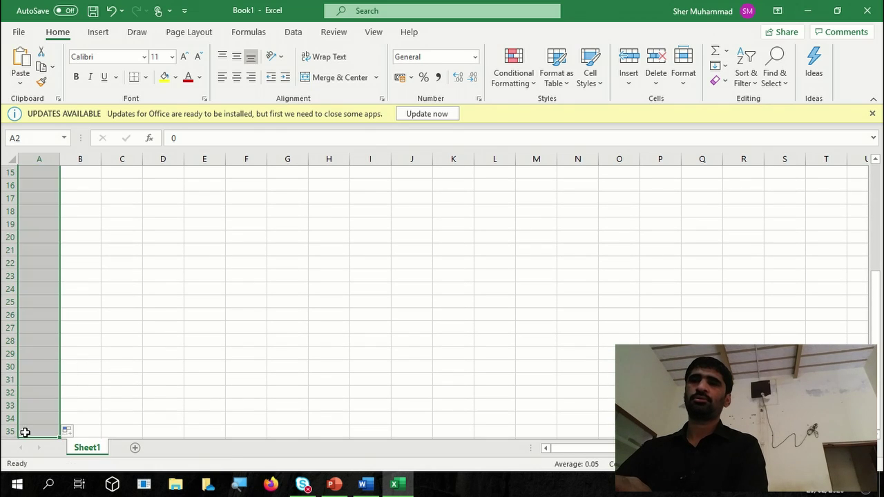
pyautogui.hotkey('ctrl', 'Home')
pyautogui.press('Down')
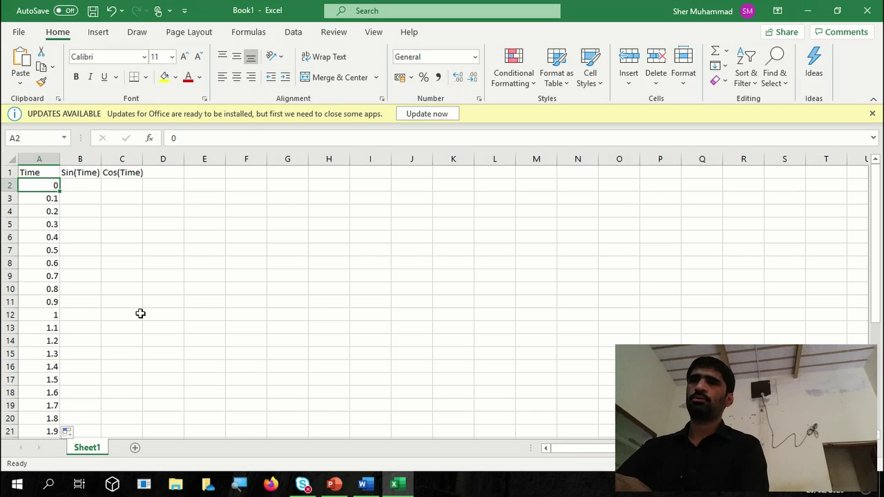
pyautogui.press('Right')
# Enter =SIN(A2) in B2 and =COS(A2) in C2
pyautogui.write('=sin')
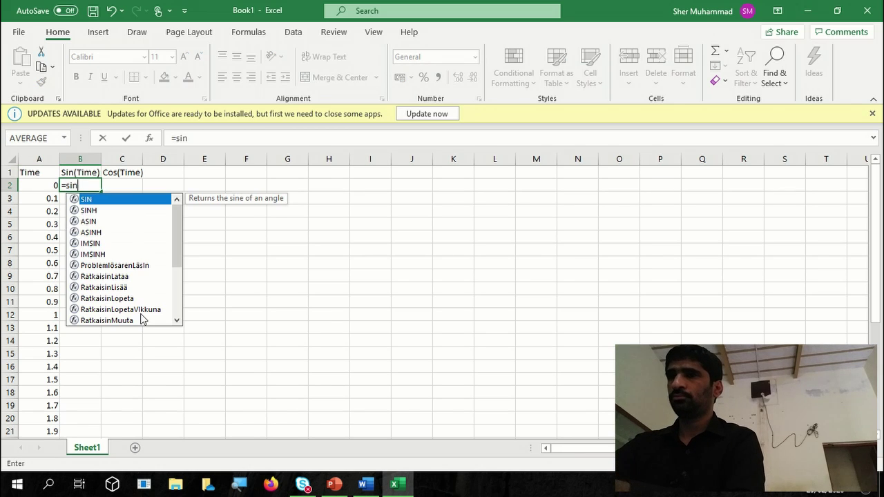
pyautogui.write('(')
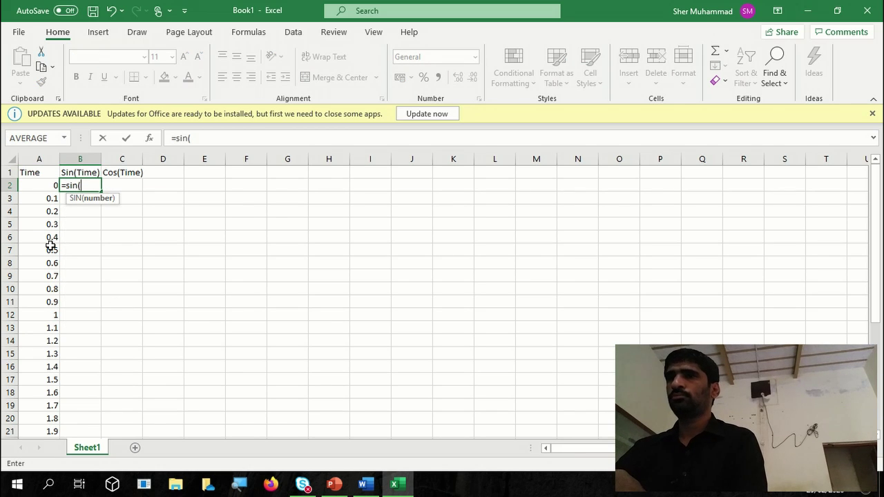
pyautogui.click(45, 186)
pyautogui.press('Return')
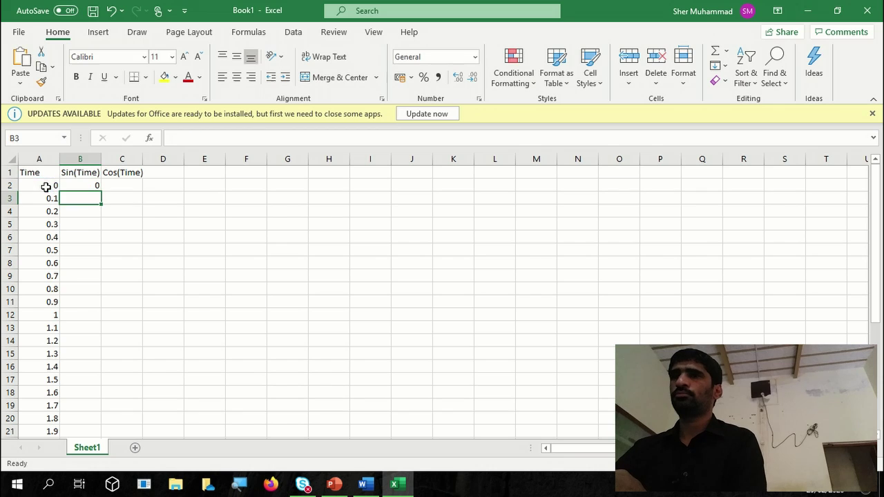
pyautogui.press('Right')
pyautogui.press('Up')
pyautogui.write('=')
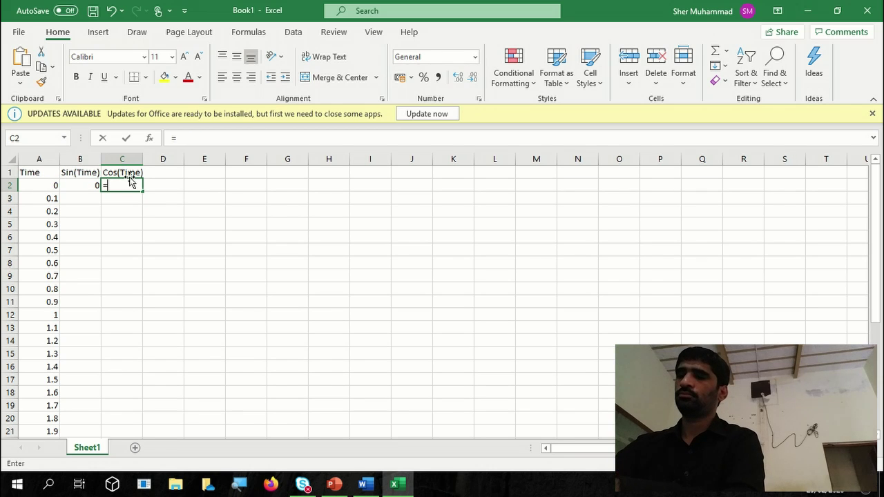
pyautogui.write('cos(')
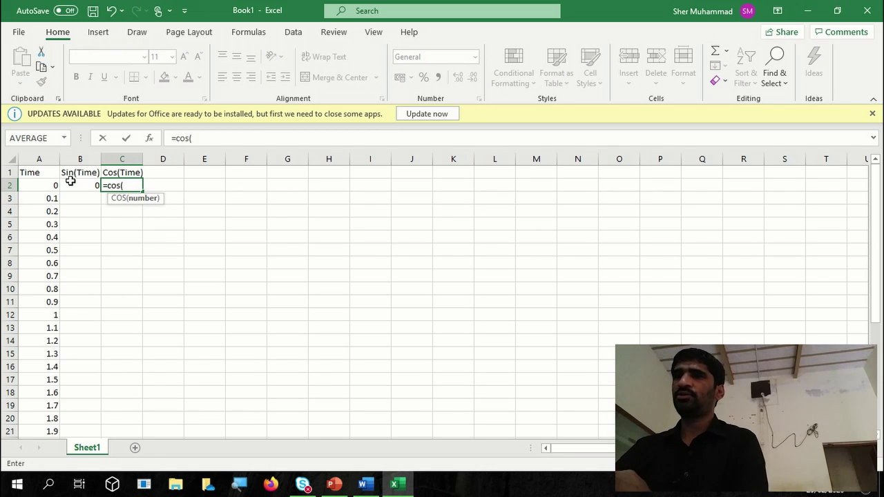
pyautogui.click(44, 186)
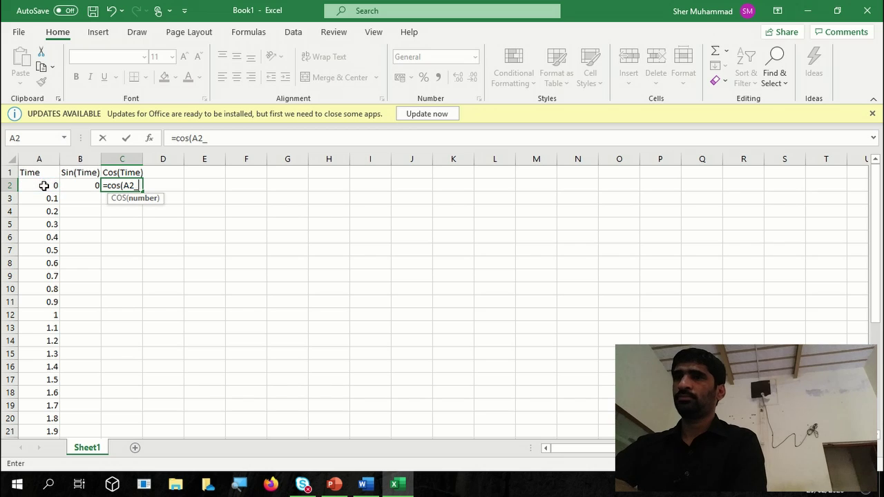
pyautogui.write(')')
pyautogui.press('Return')
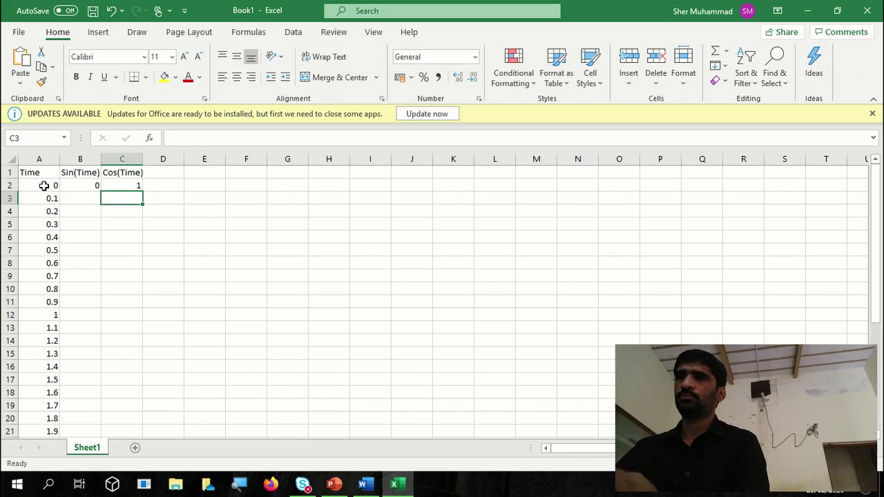
pyautogui.press('Up')
pyautogui.press('Left')
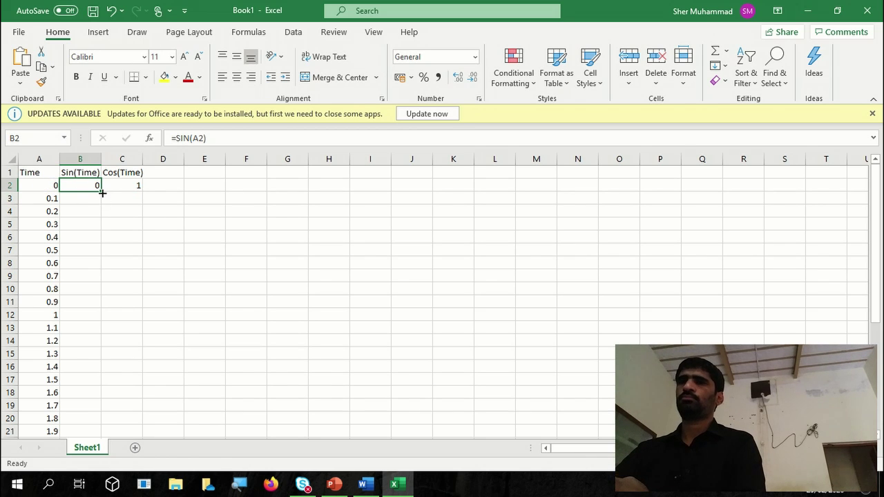
# Copy the sine and cosine formulas down their columns to row 35
pyautogui.moveTo(102, 193); pyautogui.dragTo(83, 402)
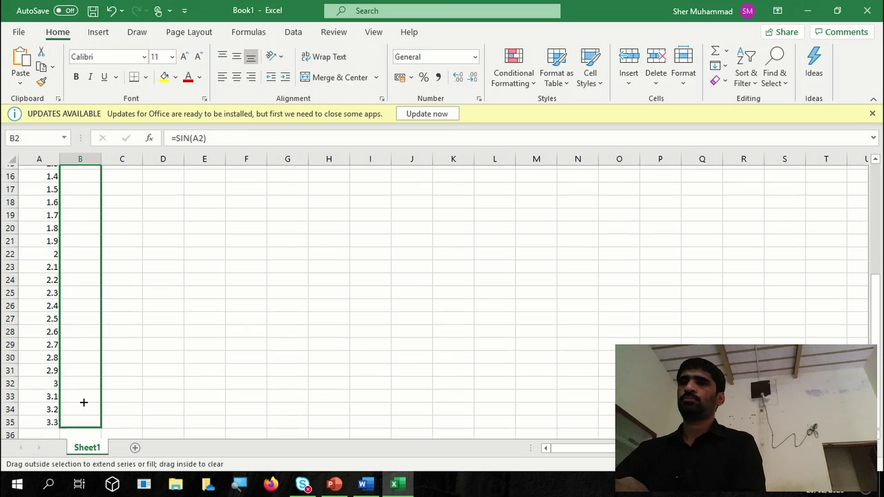
pyautogui.moveTo(84, 402)
pyautogui.mouseDown()
pyautogui.moveTo(81, 352)
pyautogui.moveTo(79, 361)
pyautogui.mouseUp()
pyautogui.hotkey('ctrl', 'Up')
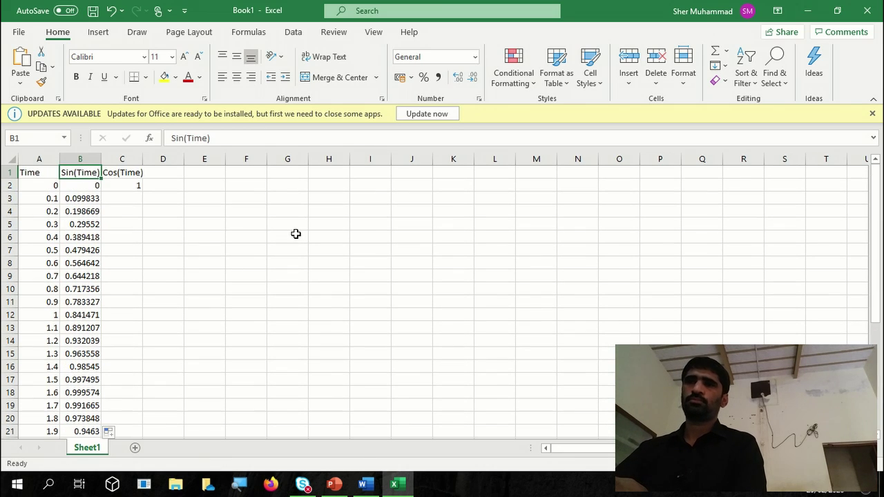
pyautogui.press('Right')
pyautogui.press('Down')
pyautogui.press('Down')
pyautogui.press('Up')
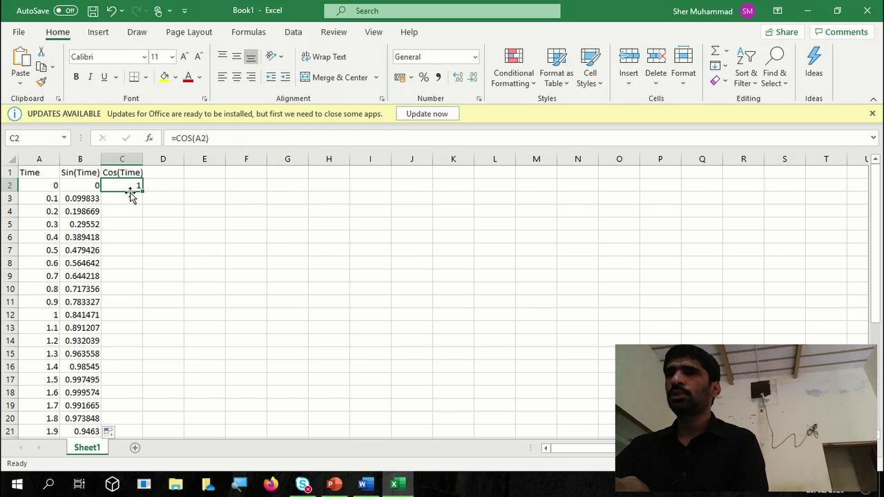
pyautogui.moveTo(140, 188); pyautogui.dragTo(130, 457)
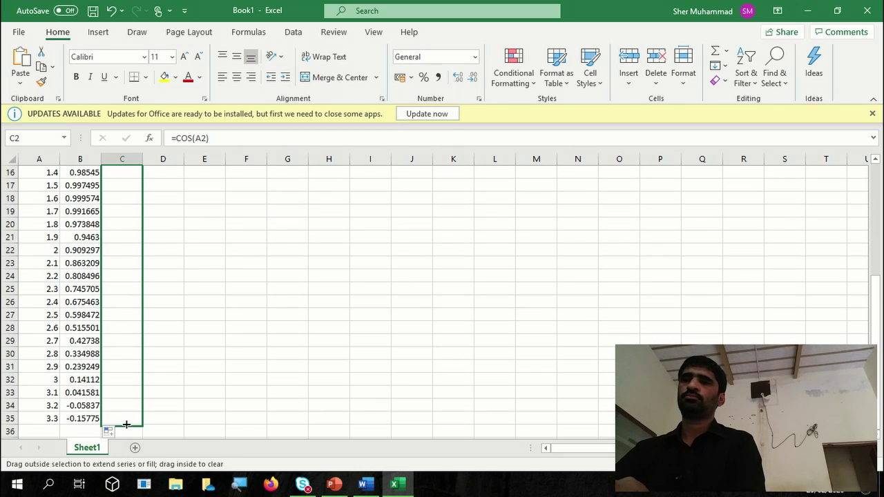
pyautogui.moveTo(129, 457); pyautogui.dragTo(126, 426)
pyautogui.press('Up')
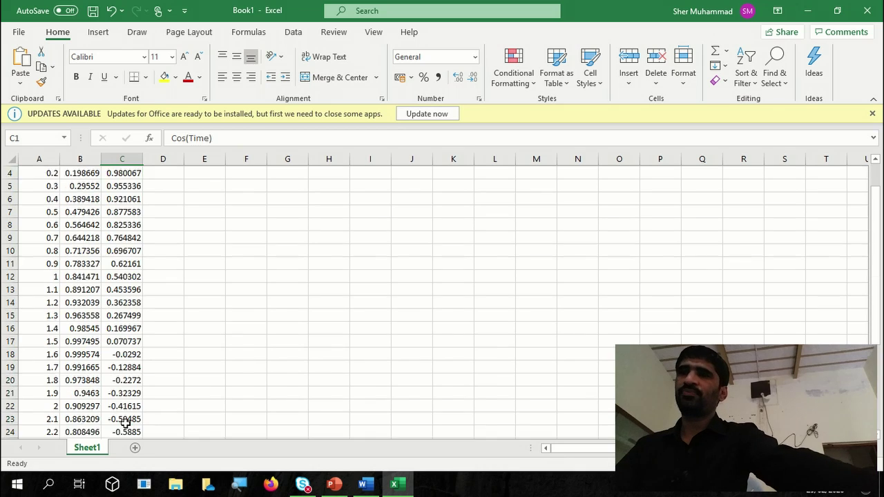
pyautogui.press('Down')
pyautogui.press('Left')
pyautogui.press('Left')
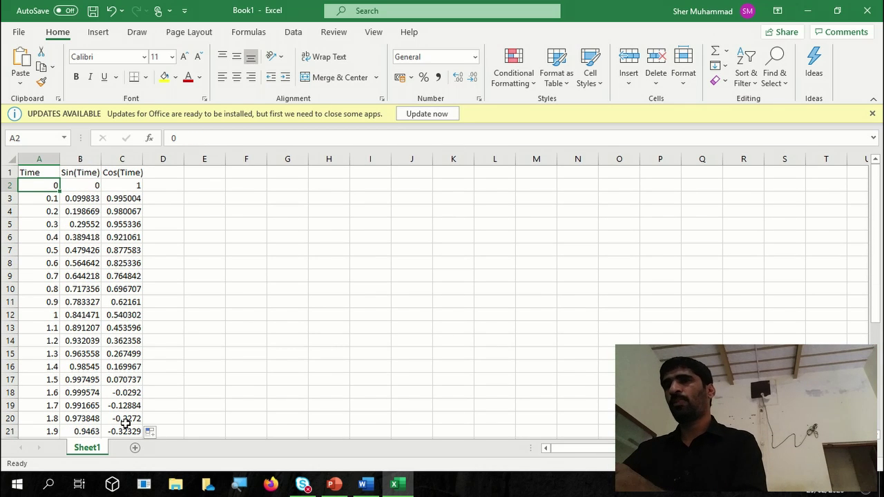
# Select the data block A2 through C35
pyautogui.hotkey('shift', 'Right')
pyautogui.hotkey('shift', 'Right')
pyautogui.hotkey('shift', 'Down')
pyautogui.hotkey('shift', 'Down')
pyautogui.hotkey('shift', 'Down')
pyautogui.hotkey('shift', 'Down')
pyautogui.hotkey('shift', 'Down')
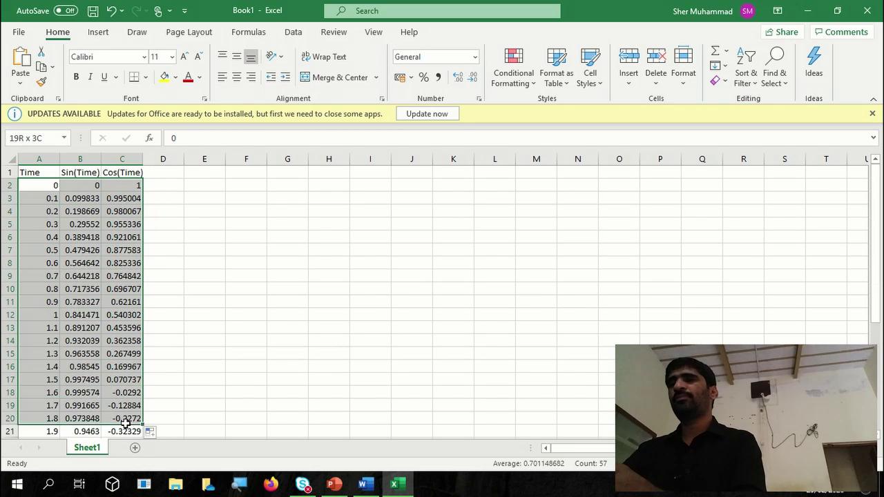
pyautogui.hotkey('shift', 'Down')
pyautogui.hotkey('shift', 'Down')
pyautogui.hotkey('shift', 'Down')
pyautogui.hotkey('shift', 'Down')
pyautogui.hotkey('shift', 'Down')
pyautogui.hotkey('shift', 'Down')
pyautogui.hotkey('shift', 'Down')
pyautogui.hotkey('shift', 'Down')
pyautogui.hotkey('shift', 'Down')
pyautogui.hotkey('shift', 'Down')
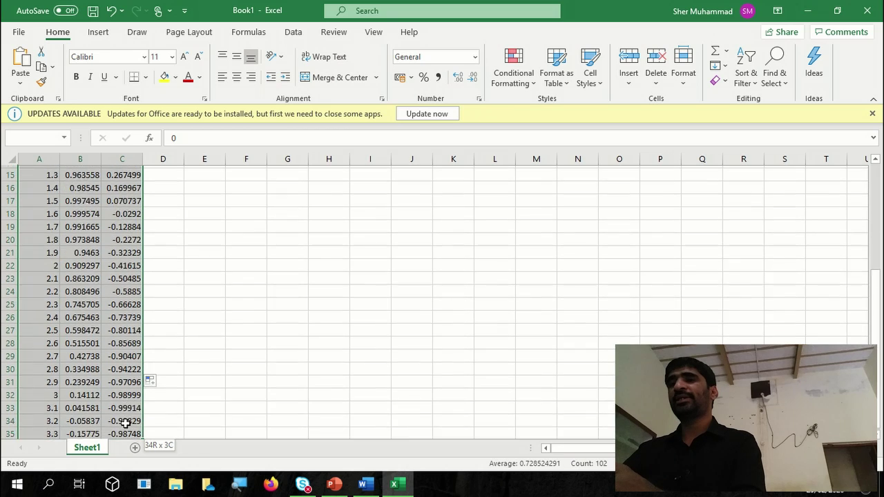
pyautogui.hotkey('shift', 'Down')
pyautogui.hotkey('shift', 'Down')
pyautogui.moveTo(124, 423); pyautogui.dragTo(125, 414)
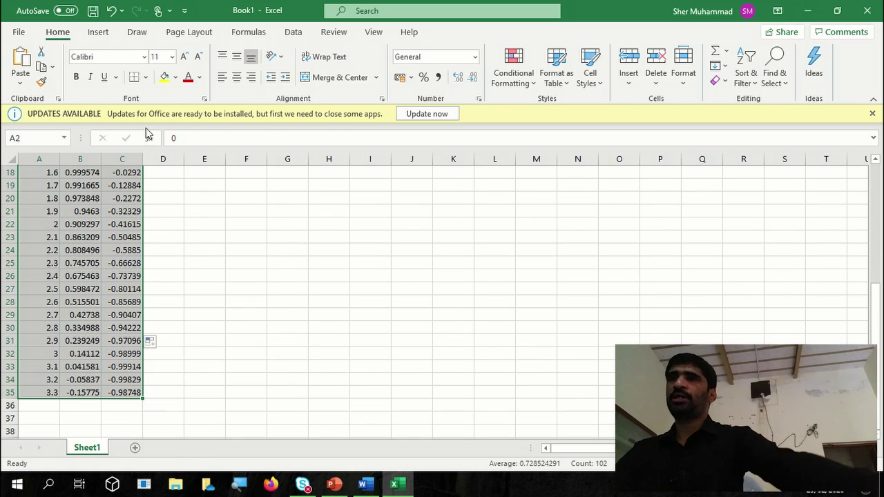
# Insert an X Y (Scatter) chart from Recommended Charts' All Charts list
pyautogui.click(98, 33)
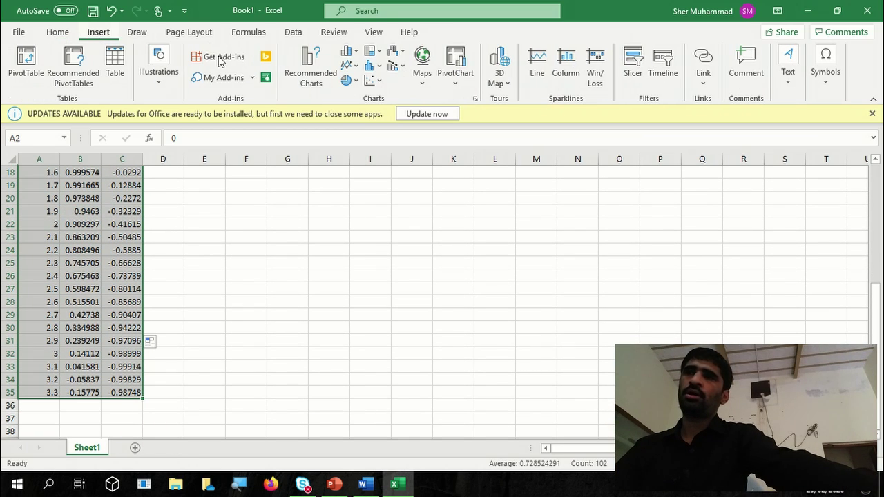
pyautogui.click(312, 80)
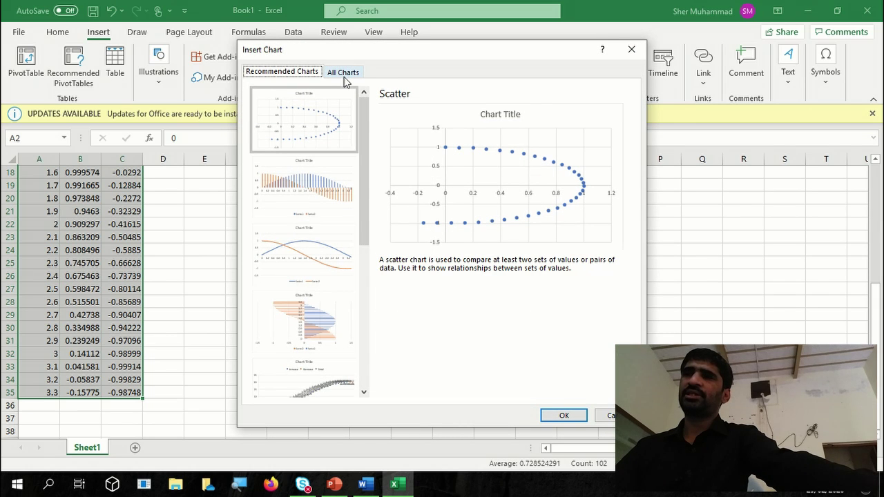
pyautogui.click(344, 77)
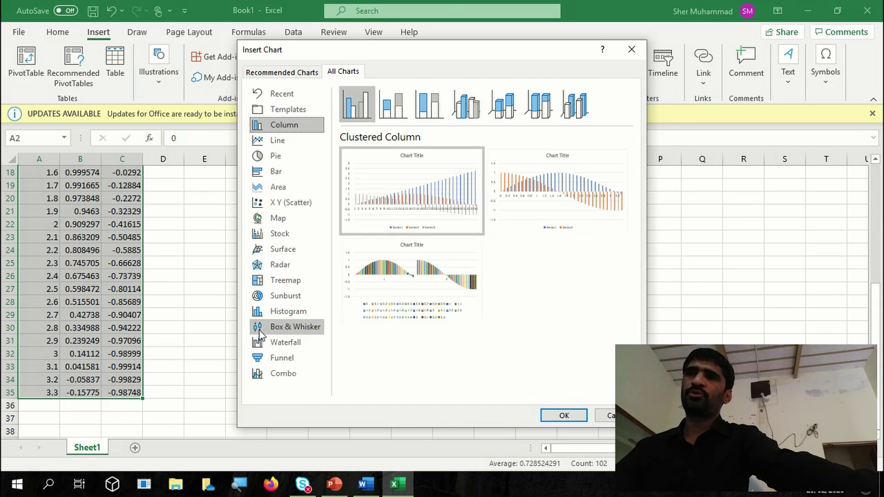
pyautogui.press('Down')
pyautogui.press('Down')
pyautogui.press('Down')
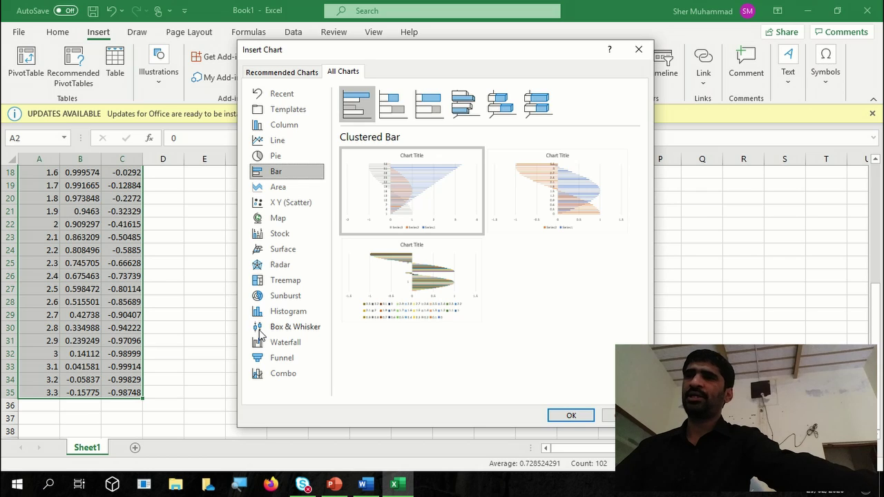
pyautogui.press('Down')
pyautogui.press('Down')
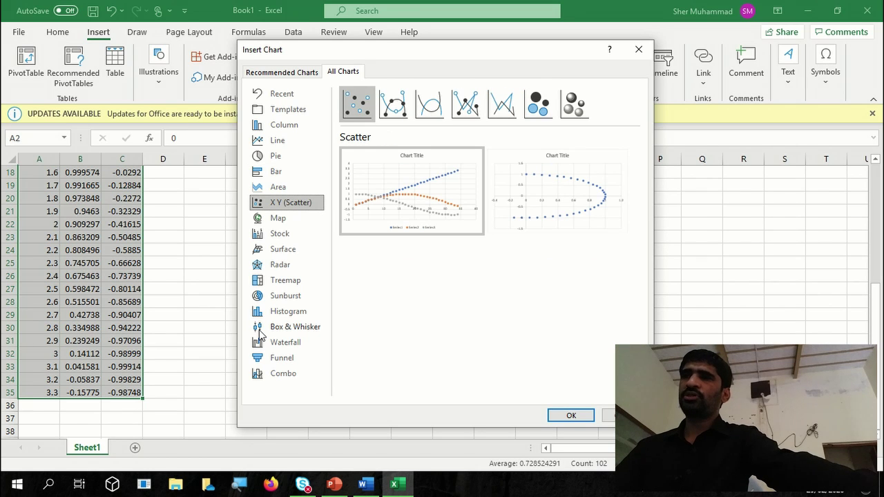
pyautogui.click(570, 415)
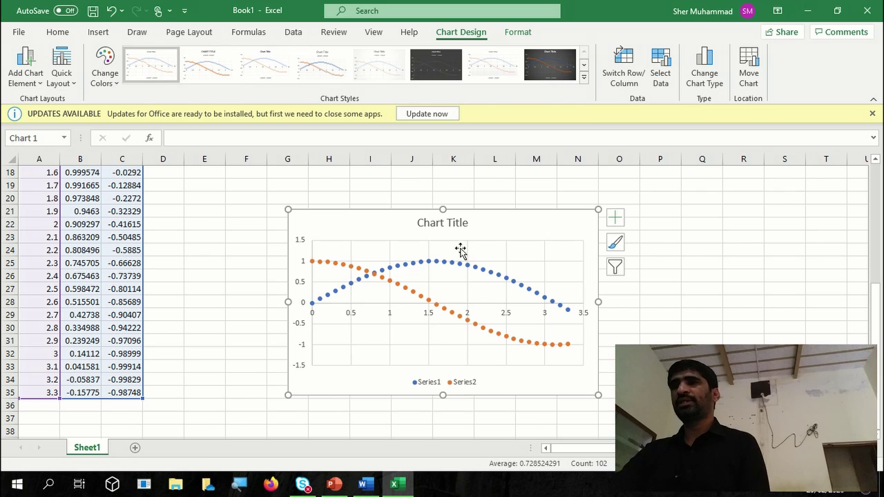
# Replace the default chart title with 'Basic Excel Chart'
pyautogui.click(432, 226)
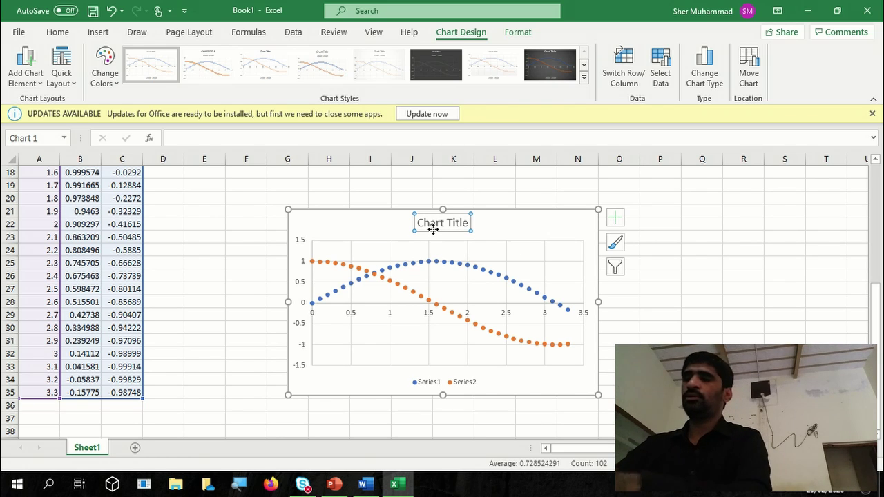
pyautogui.doubleClick(435, 224)
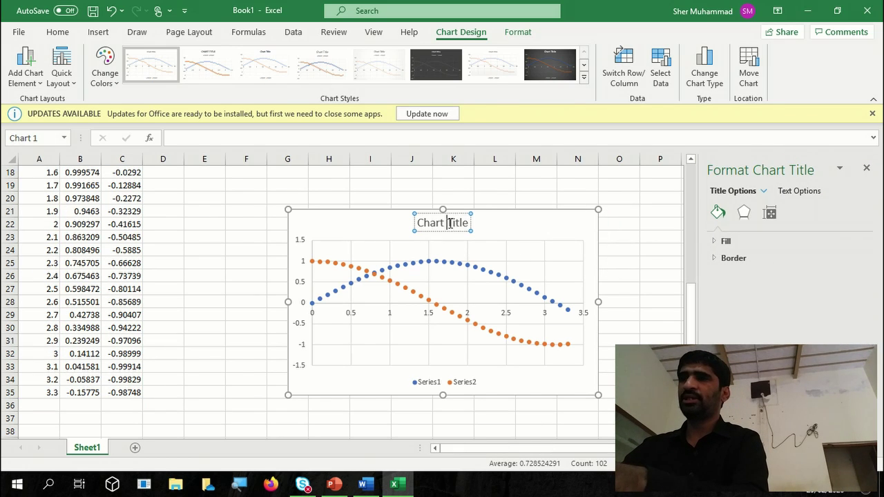
pyautogui.doubleClick(456, 223)
pyautogui.tripleClick(450, 228)
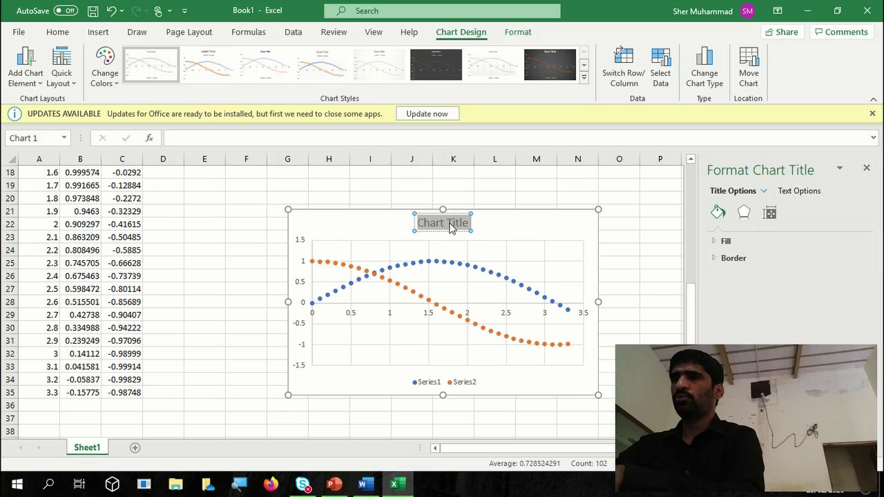
pyautogui.write('Be')
pyautogui.write('sic')
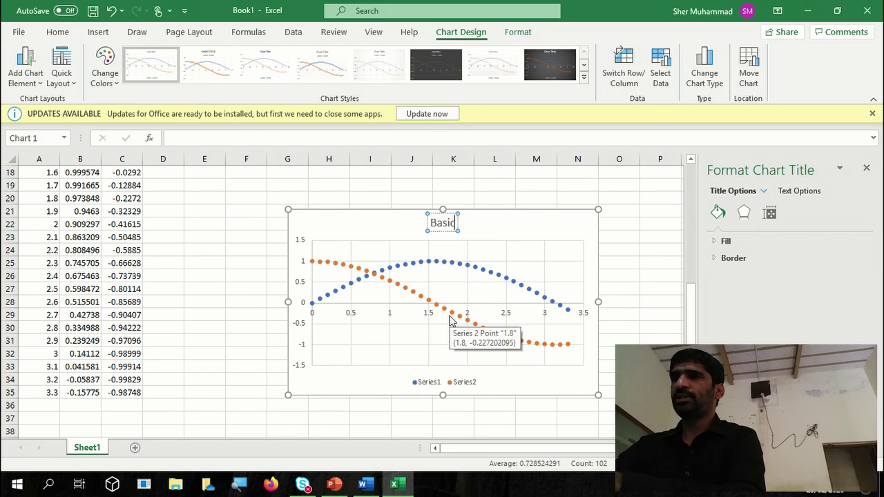
pyautogui.write(' Exccel')
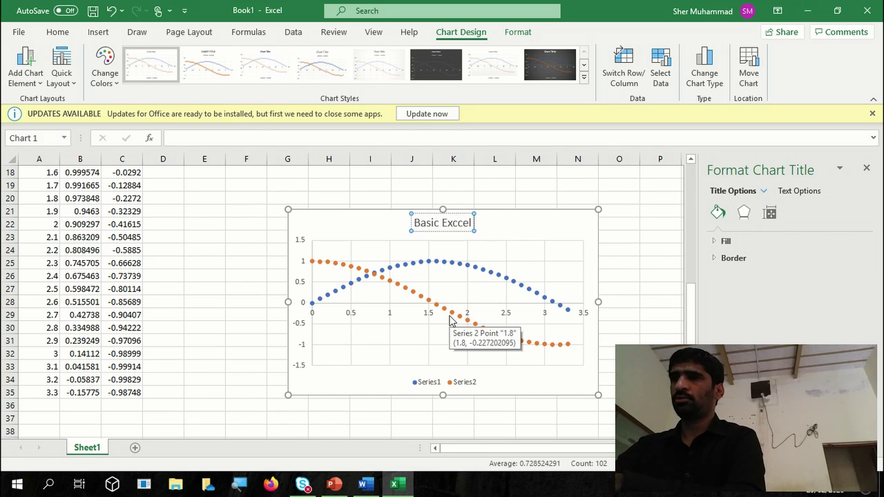
pyautogui.press('BackSpace')
pyautogui.press('BackSpace')
pyautogui.press('BackSpace')
pyautogui.write('el Cha')
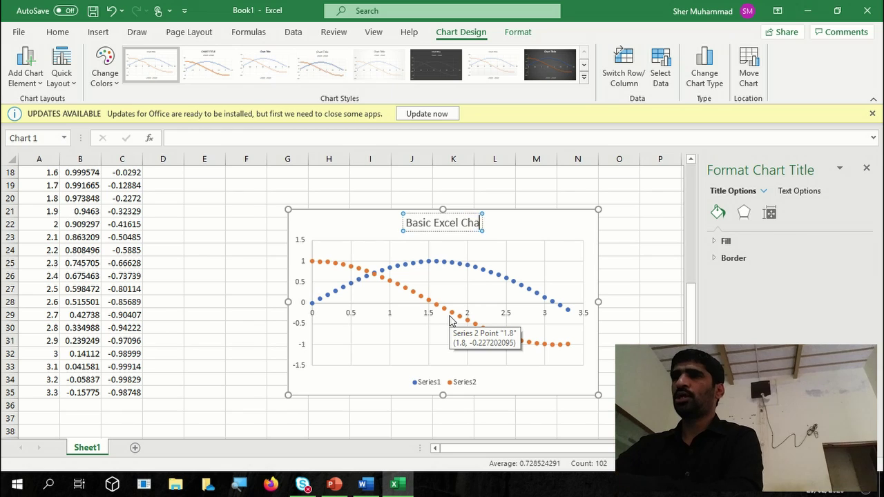
pyautogui.write('rt')
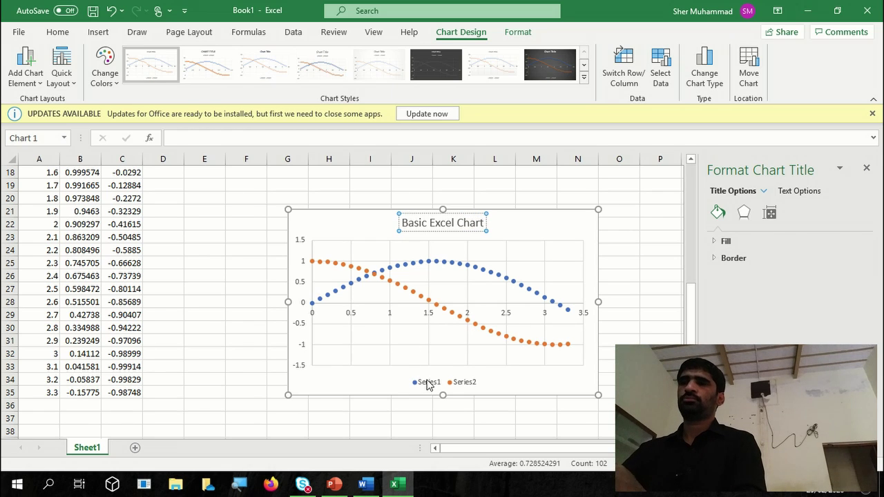
# Move the Series1/Series2 legend up beside the title at the top of the chart
pyautogui.click(428, 384)
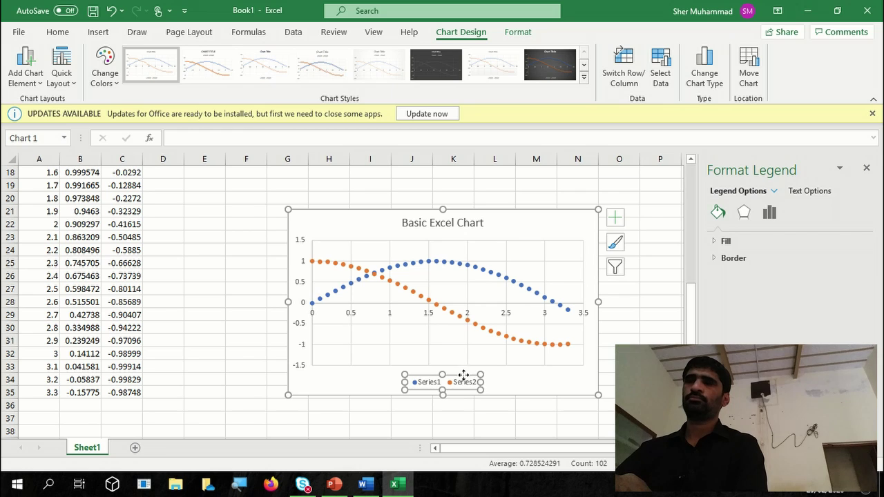
pyautogui.moveTo(463, 375)
pyautogui.mouseDown()
pyautogui.moveTo(525, 245)
pyautogui.moveTo(564, 219)
pyautogui.mouseUp()
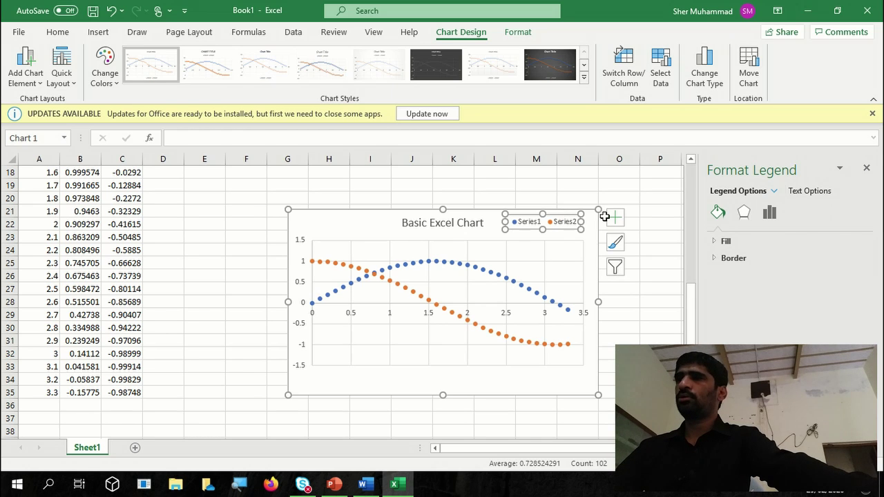
pyautogui.click(652, 269)
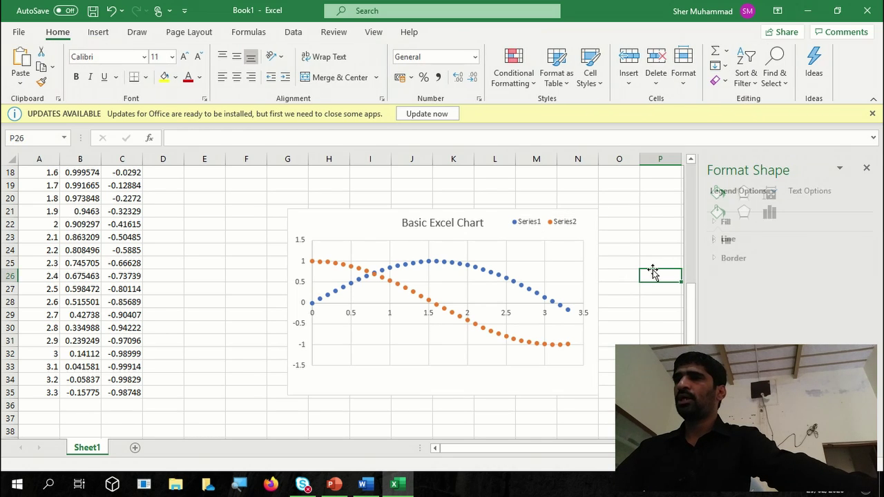
pyautogui.click(549, 269)
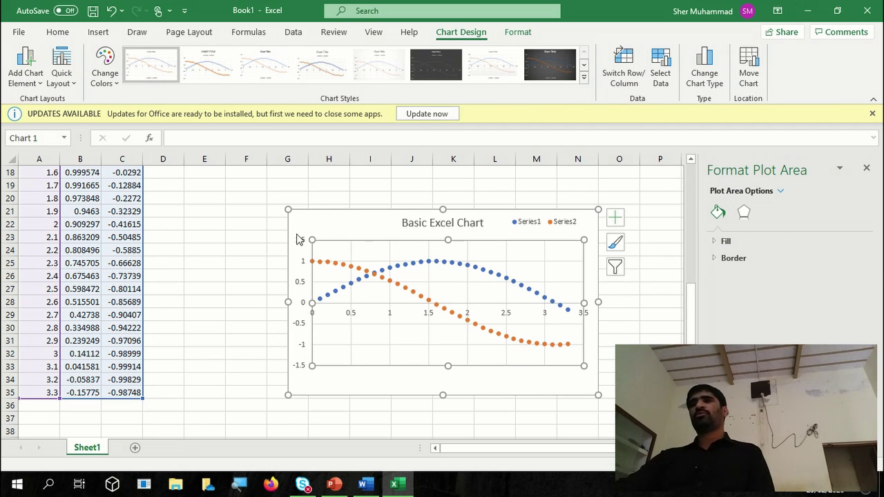
pyautogui.click(334, 230)
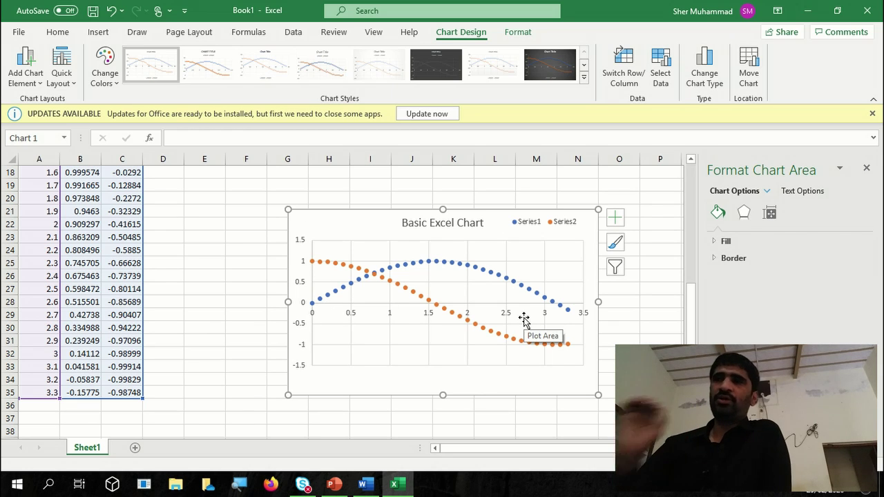
# Set all chart text to 10 pt with Home's Increase/Decrease Font Size buttons
pyautogui.click(58, 32)
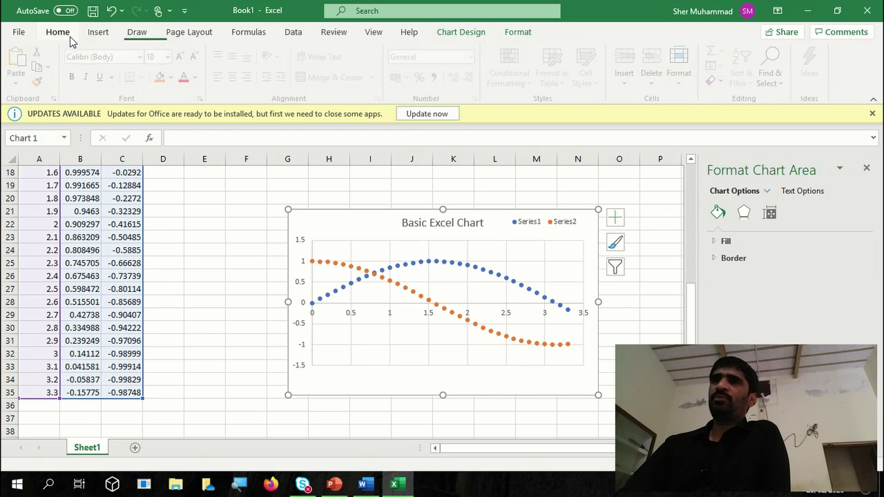
pyautogui.click(189, 57)
pyautogui.click(189, 58)
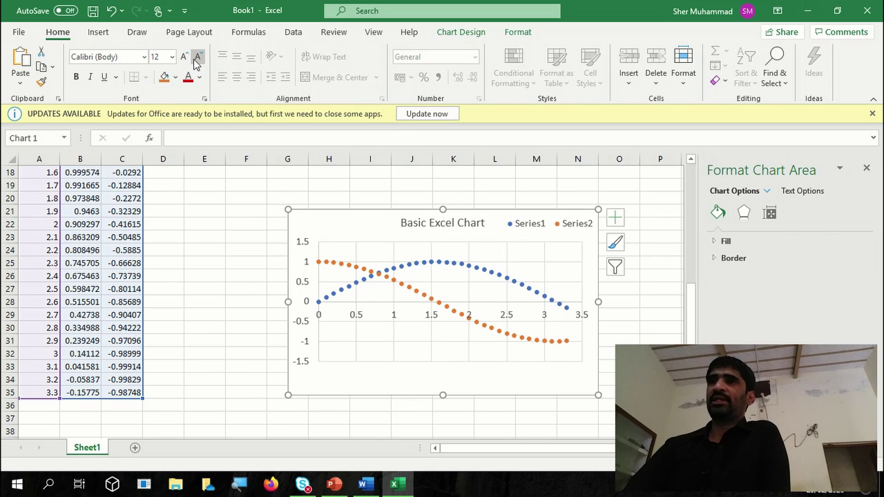
pyautogui.click(196, 62)
pyautogui.click(196, 63)
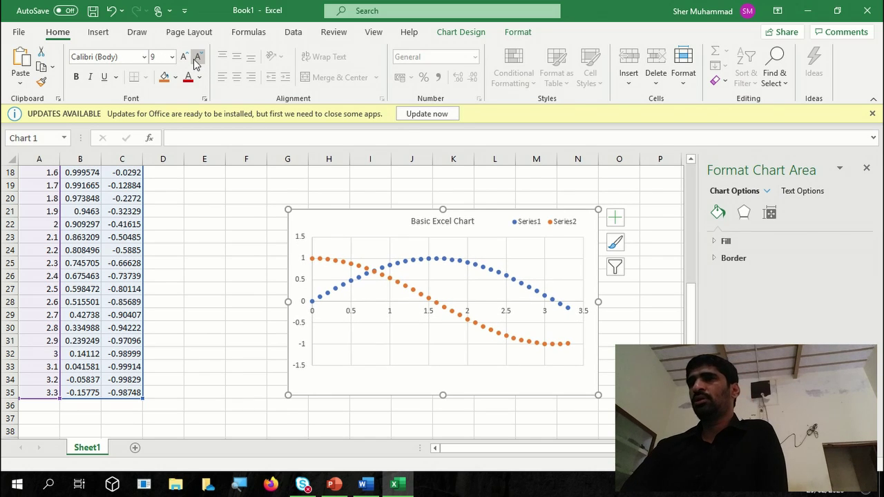
pyautogui.click(184, 58)
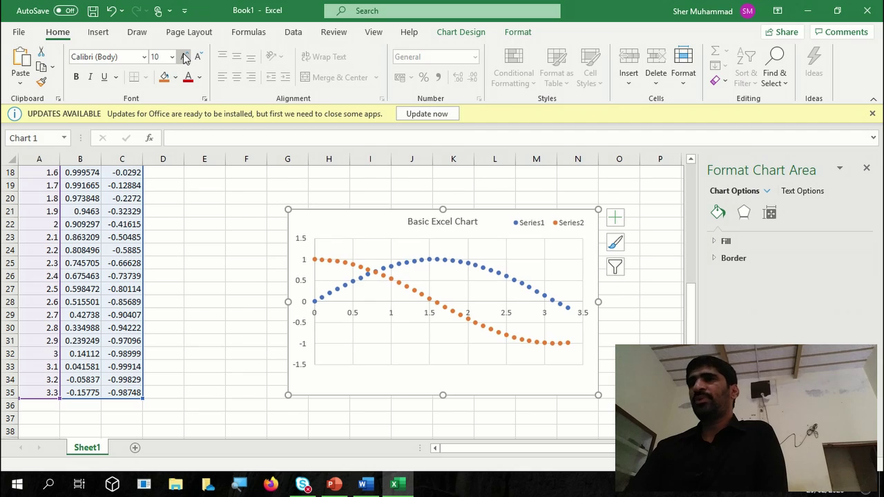
pyautogui.click(410, 268)
# Give Series1 a solid dark blue line in Format Data Series > Fill & Line
pyautogui.rightClick(409, 267)
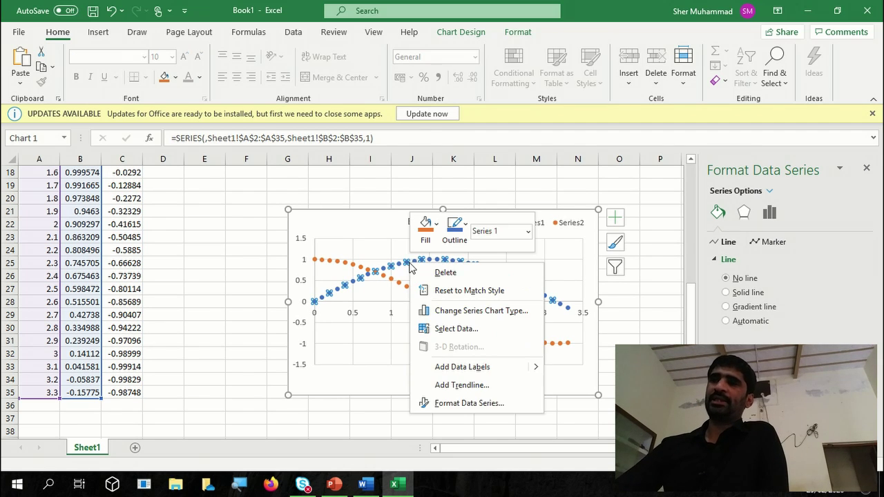
pyautogui.press('Up')
pyautogui.press('Return')
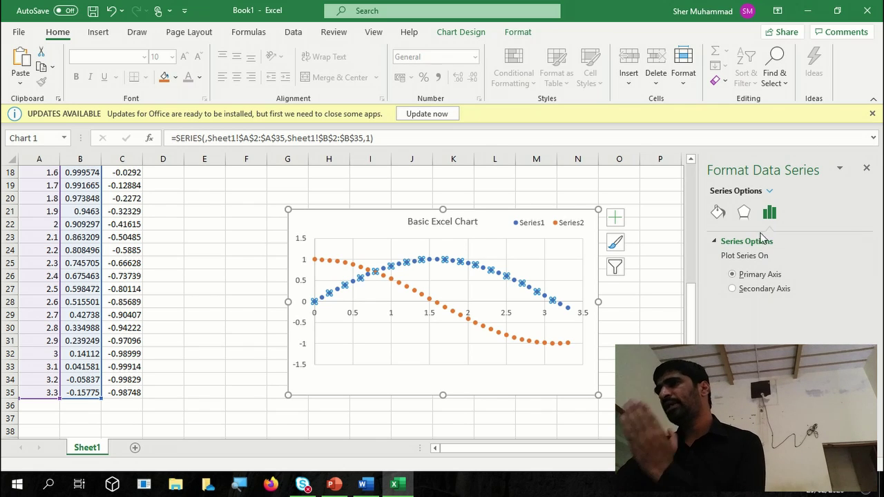
pyautogui.click(718, 215)
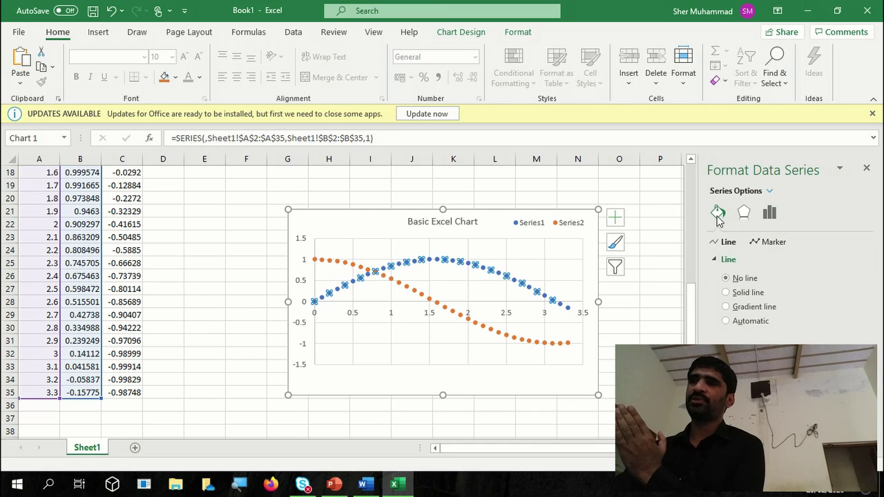
pyautogui.click(740, 292)
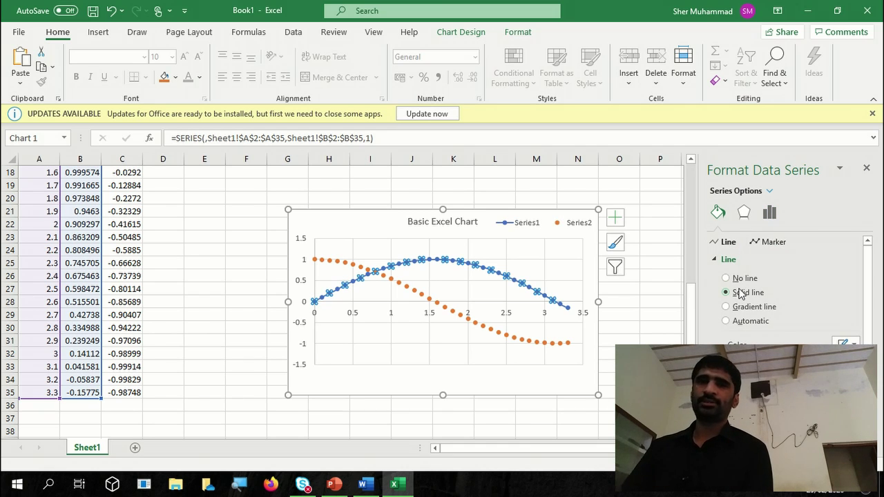
pyautogui.click(846, 343)
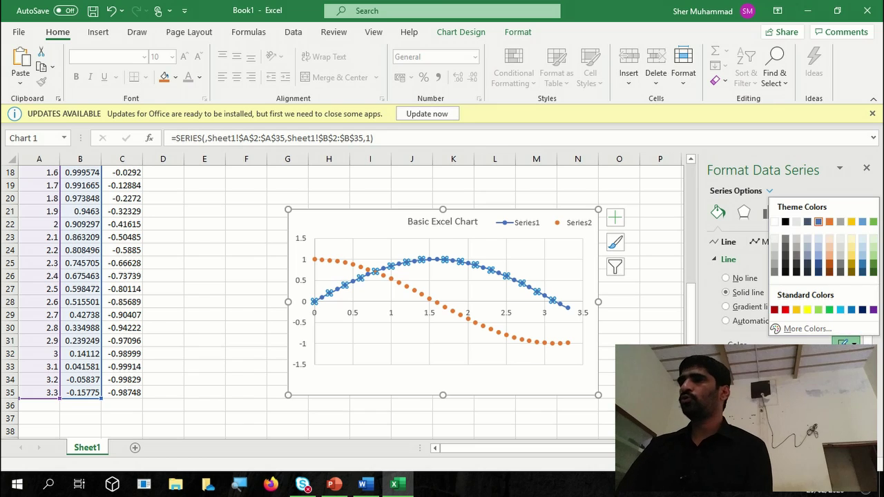
pyautogui.click(861, 312)
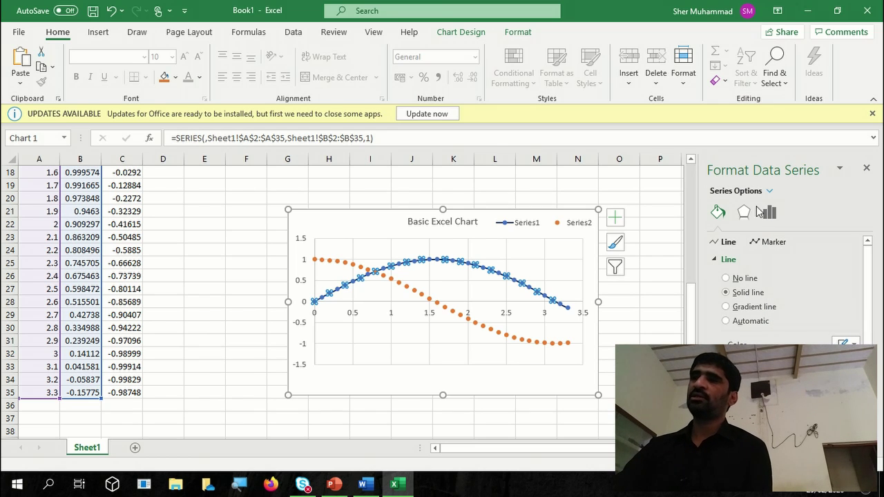
# Join the Series2 points with a solid line, keeping its orange colour
pyautogui.click(497, 334)
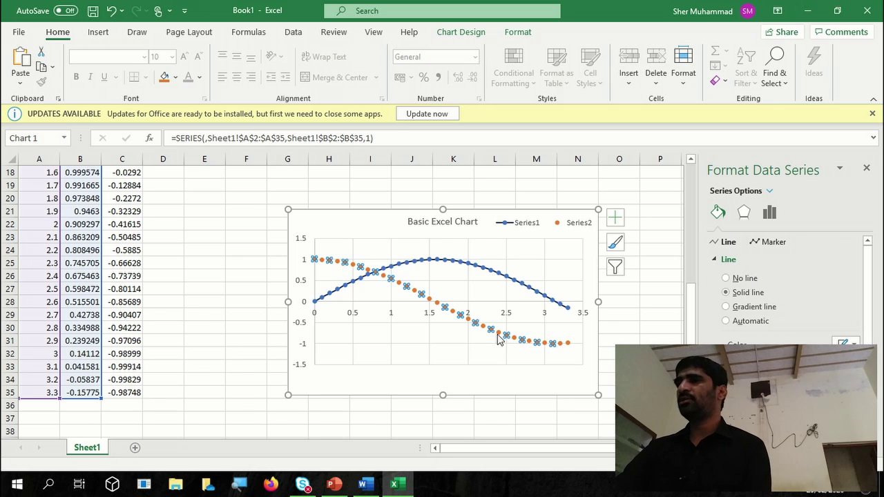
pyautogui.click(728, 292)
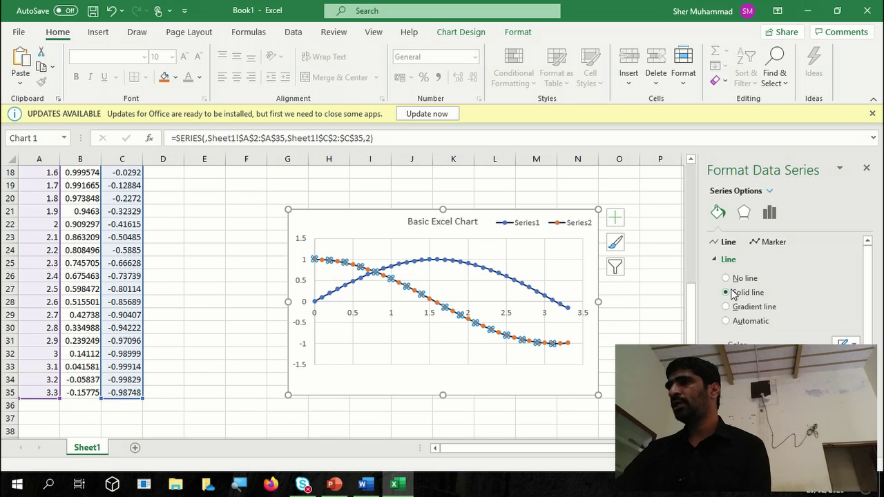
pyautogui.click(846, 342)
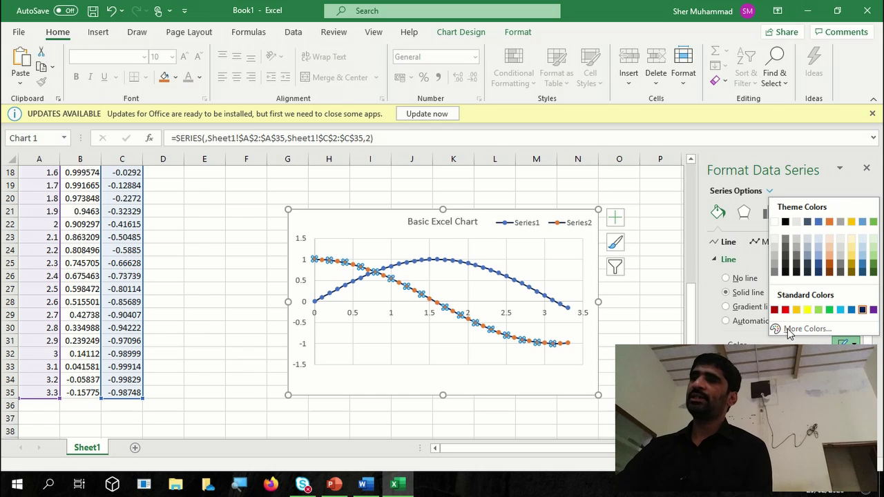
pyautogui.press('Escape')
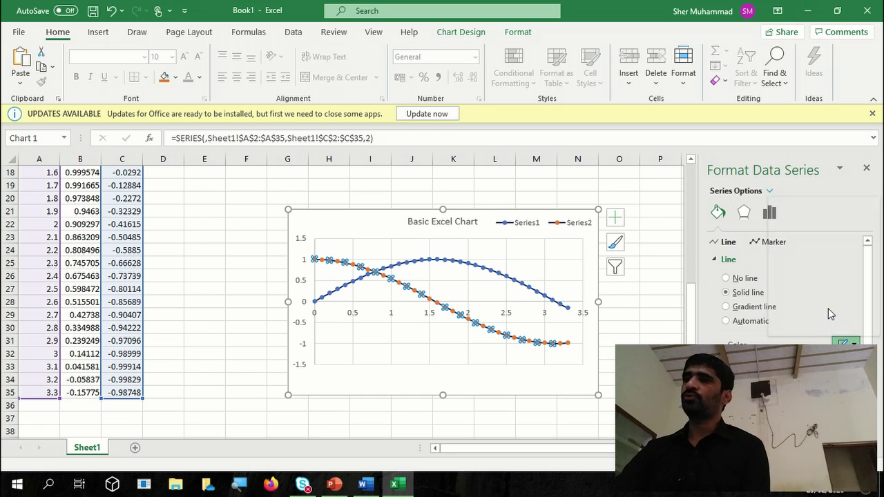
pyautogui.click(763, 210)
pyautogui.click(391, 337)
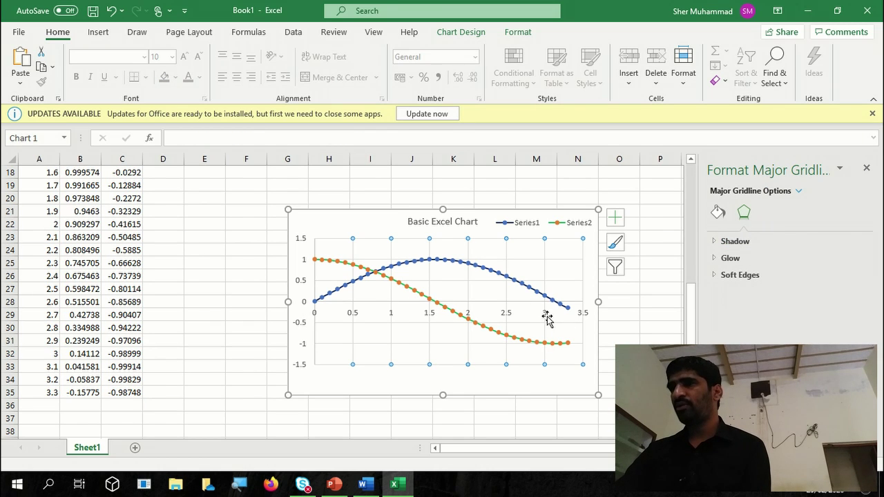
# Set the horizontal axis major unit to 0.4, after trying and resetting a maximum of 5
pyautogui.click(390, 316)
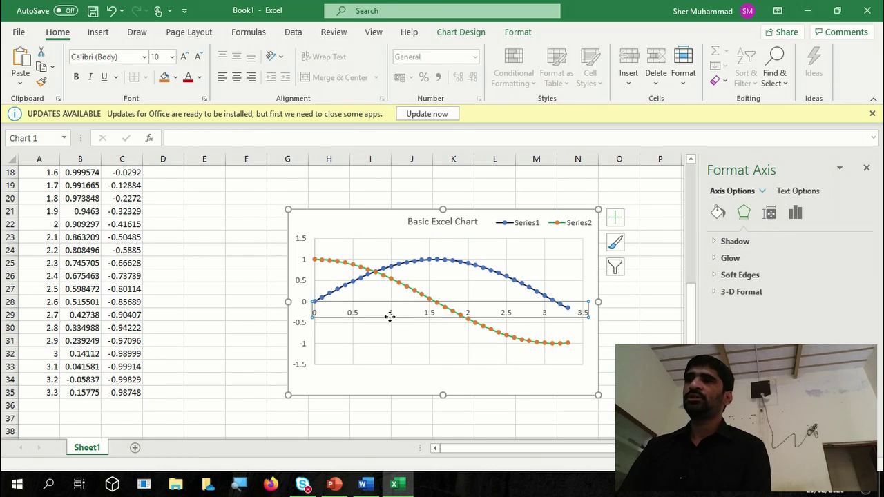
pyautogui.click(799, 215)
pyautogui.click(737, 243)
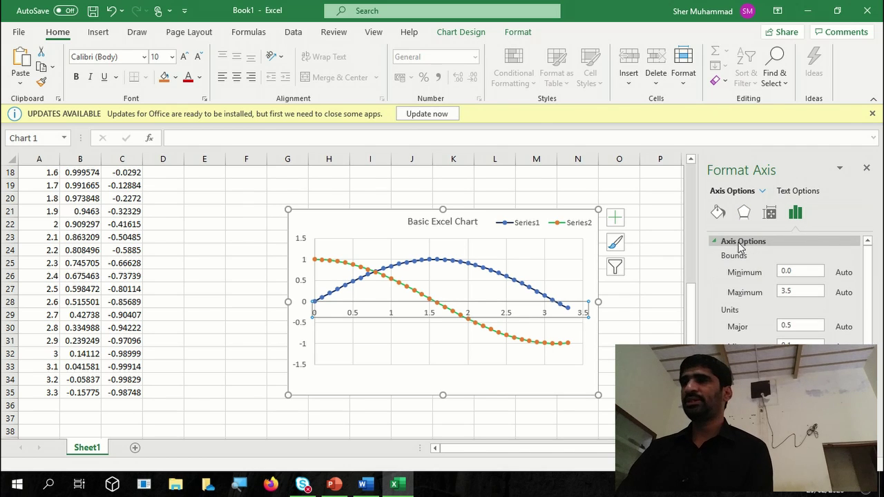
pyautogui.doubleClick(803, 290)
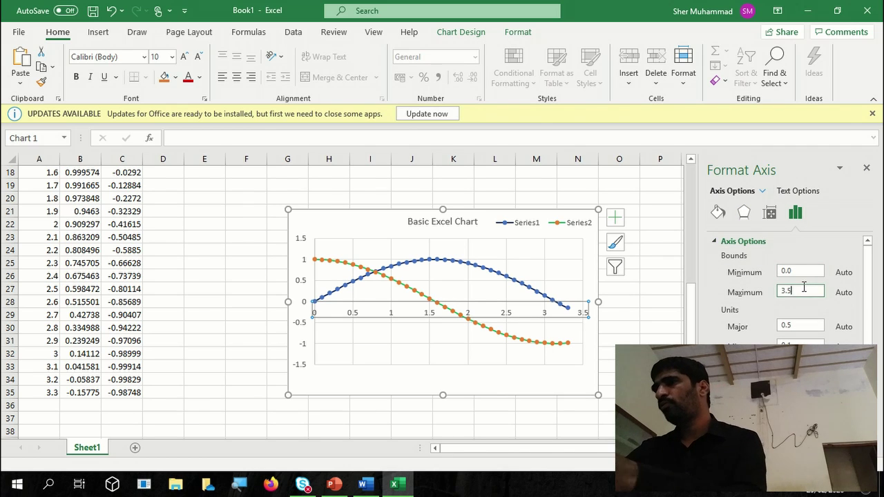
pyautogui.press('BackSpace')
pyautogui.write('5')
pyautogui.press('Return')
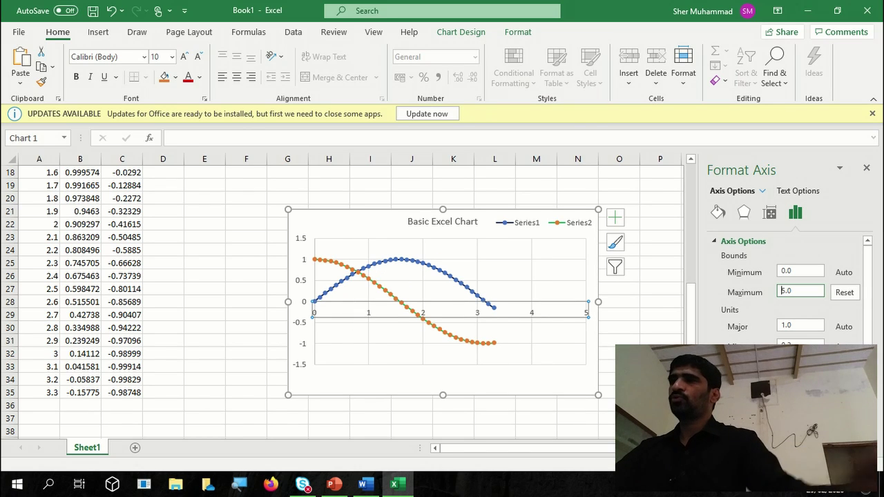
pyautogui.click(842, 293)
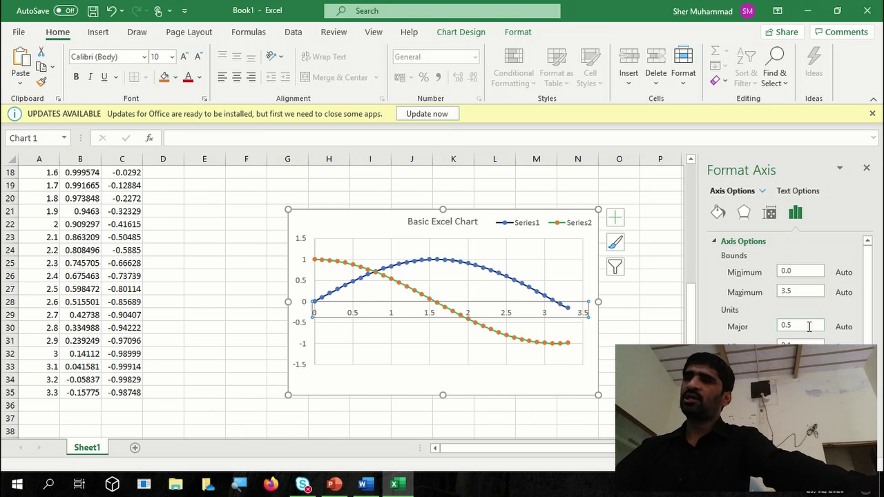
pyautogui.click(808, 327)
pyautogui.write('4')
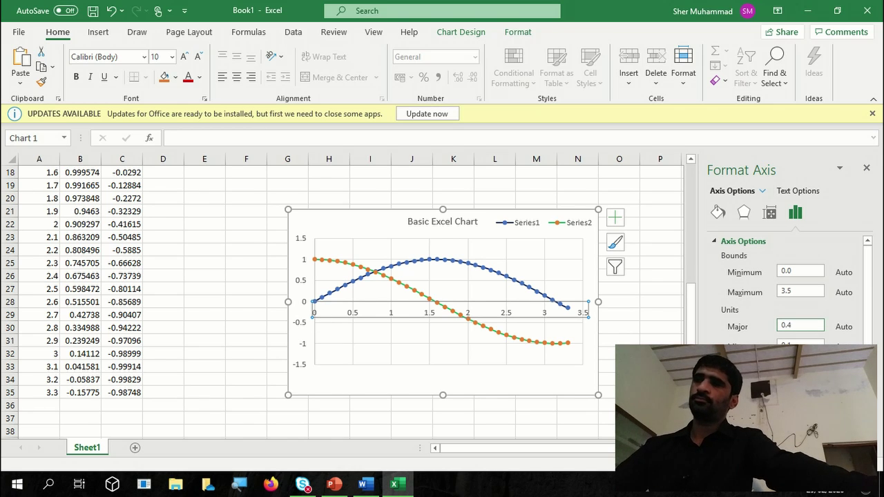
pyautogui.press('Return')
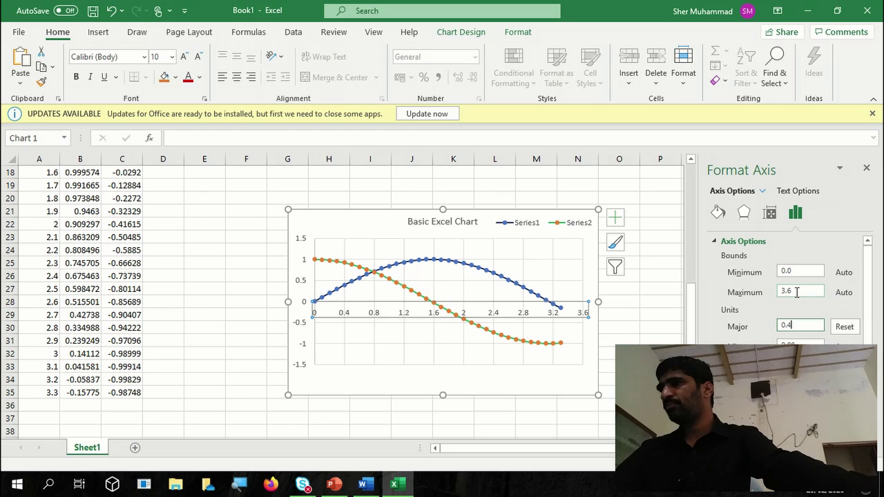
pyautogui.click(797, 292)
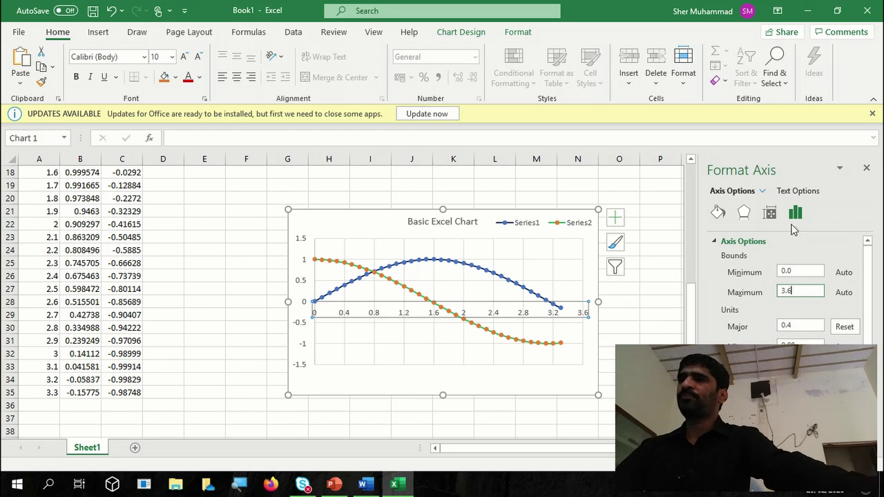
# Check the finished chart in print preview and return to the sheet
pyautogui.click(378, 241)
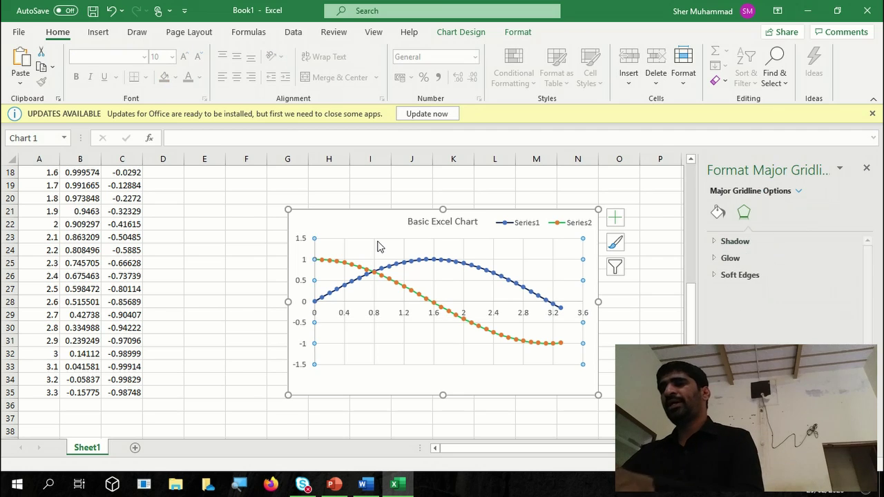
pyautogui.hotkey('ctrl', 'p')
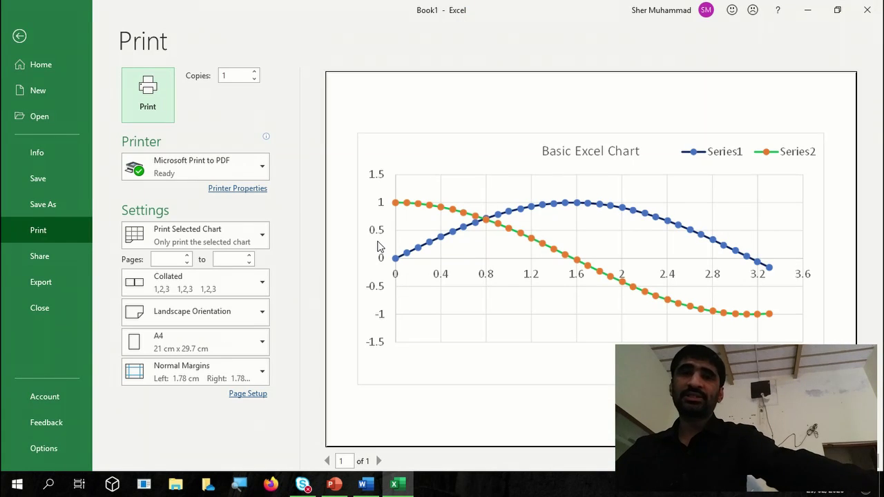
pyautogui.press('Escape')
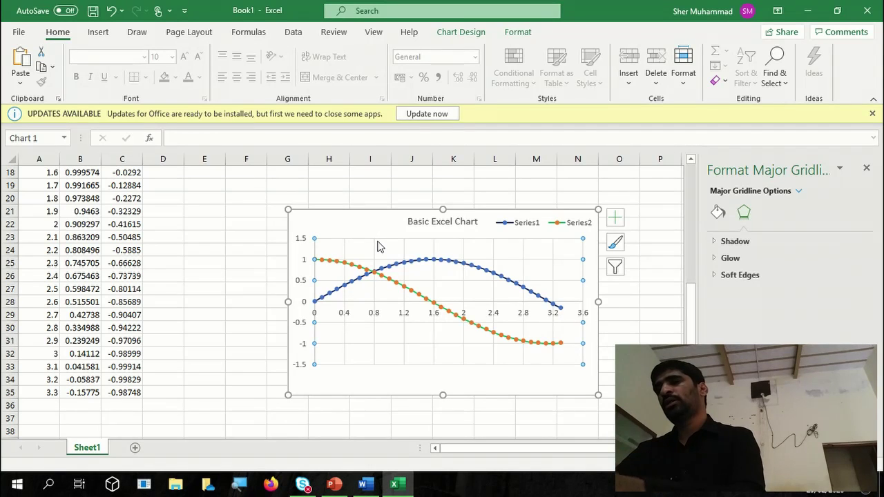
# Paste the chart onto PowerPoint slide 1 and enlarge it
pyautogui.click(335, 486)
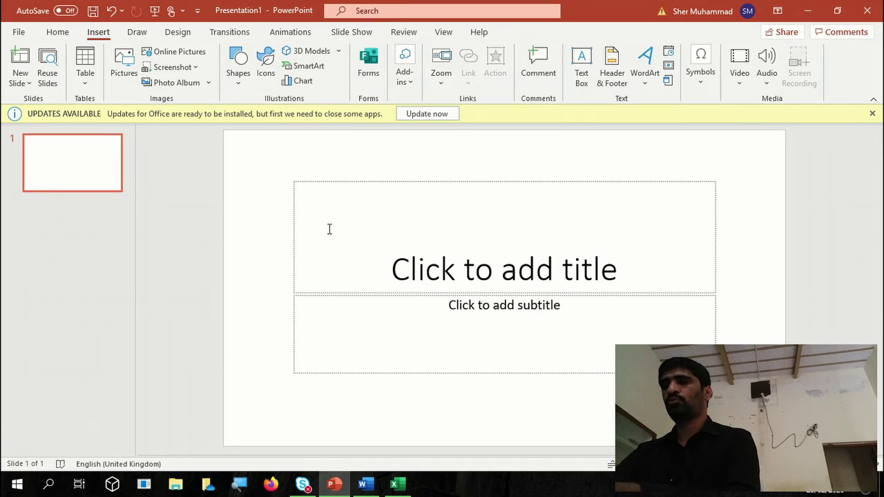
pyautogui.hotkey('ctrl', 'v')
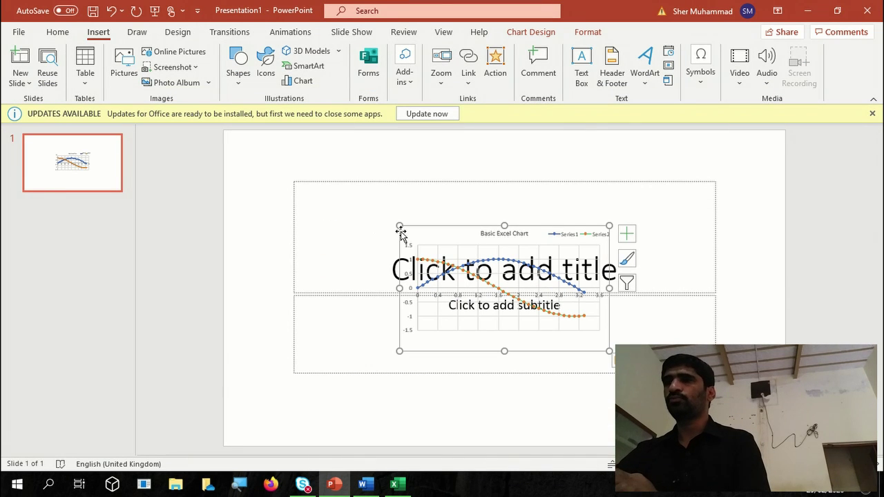
pyautogui.moveTo(399, 228); pyautogui.dragTo(304, 185)
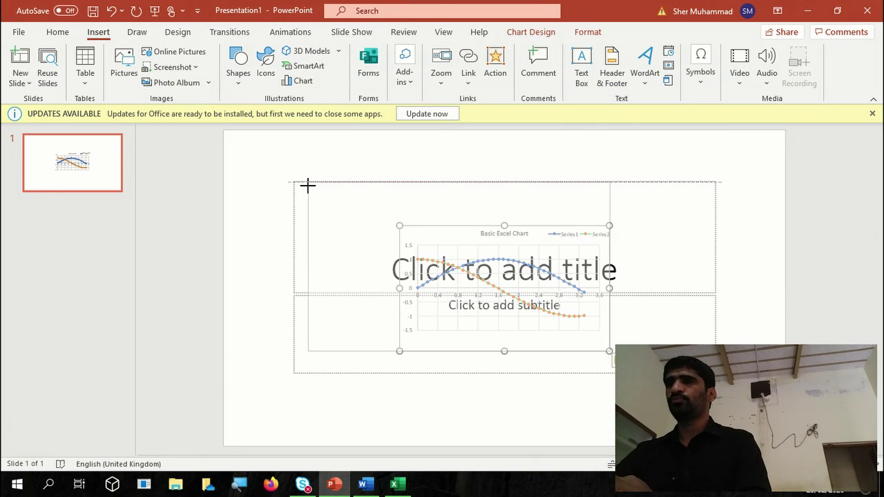
# Add a new slide 2, paste the chart there and enlarge it
pyautogui.rightClick(59, 164)
pyautogui.press('Down')
pyautogui.press('Down')
pyautogui.press('Down')
pyautogui.press('Down')
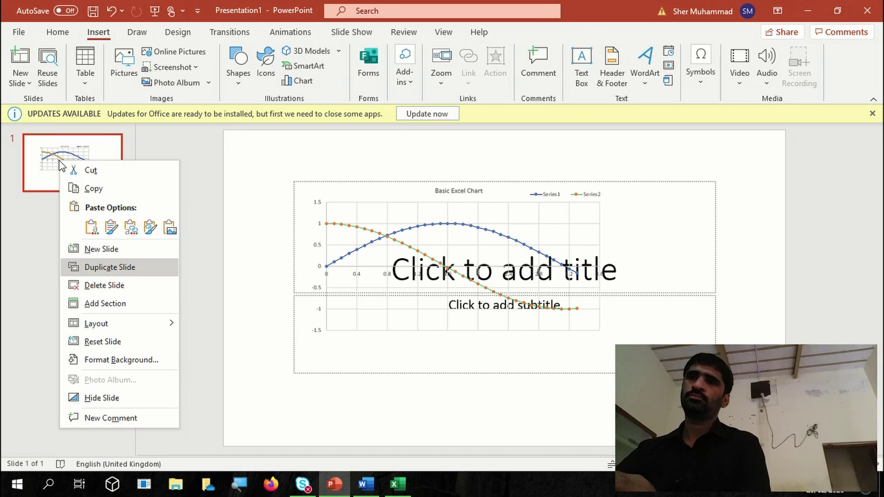
pyautogui.press('Up')
pyautogui.press('Return')
pyautogui.hotkey('ctrl', 'v')
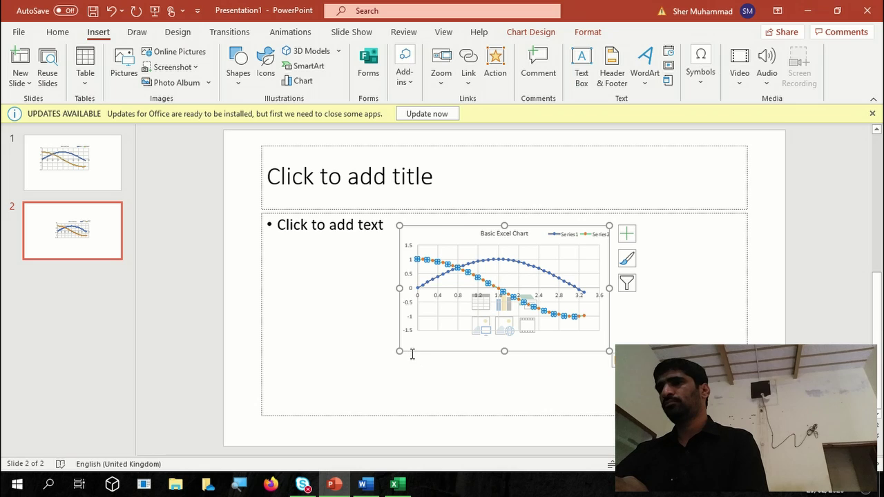
pyautogui.click(370, 392)
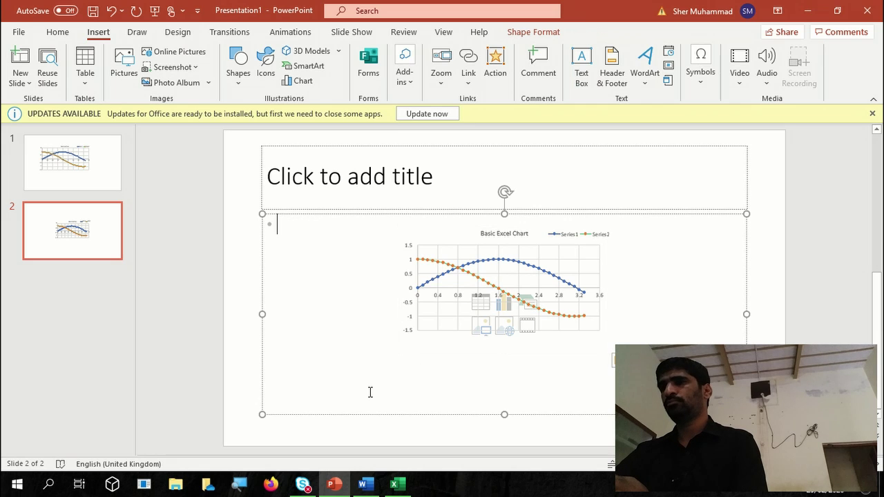
pyautogui.click(442, 327)
pyautogui.moveTo(398, 351); pyautogui.dragTo(356, 413)
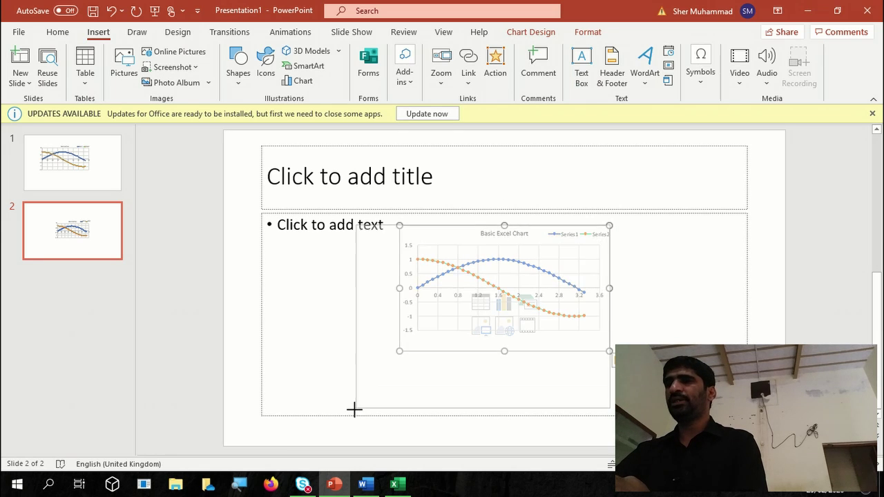
pyautogui.press('super')
# Launch Word, create a maximized blank document and paste the chart with Ctrl+V
pyautogui.write('wo')
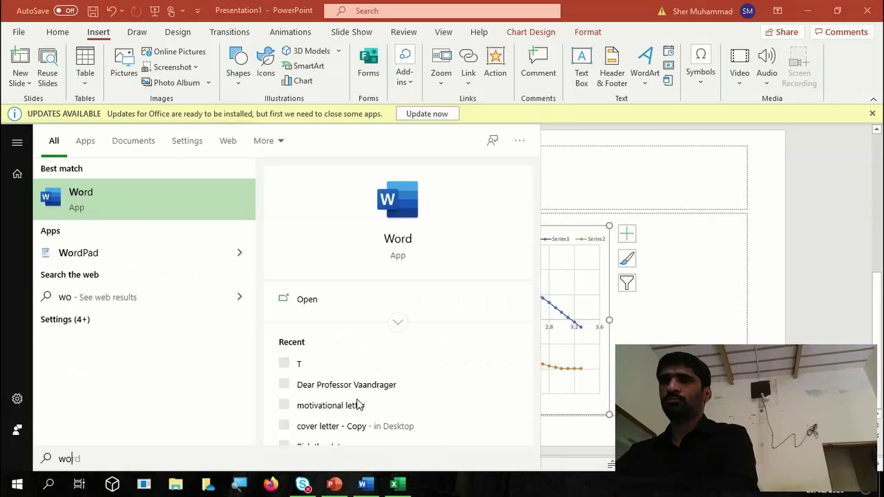
pyautogui.press('Return')
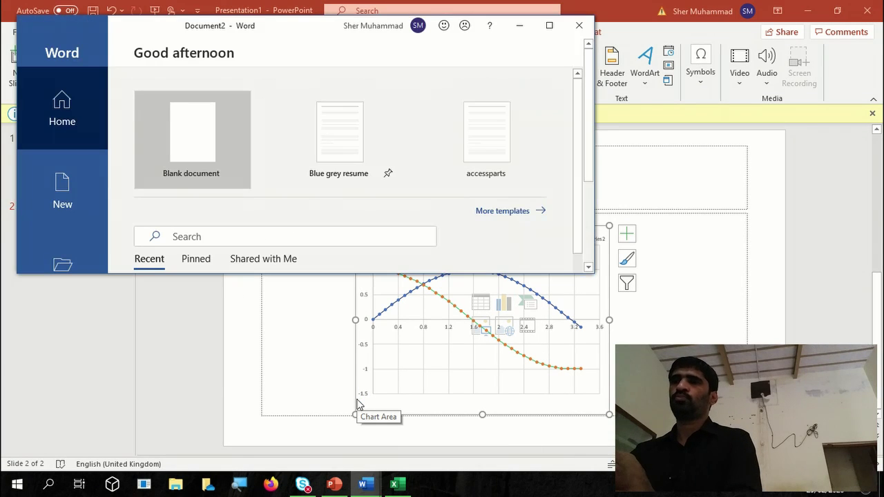
pyautogui.click(212, 117)
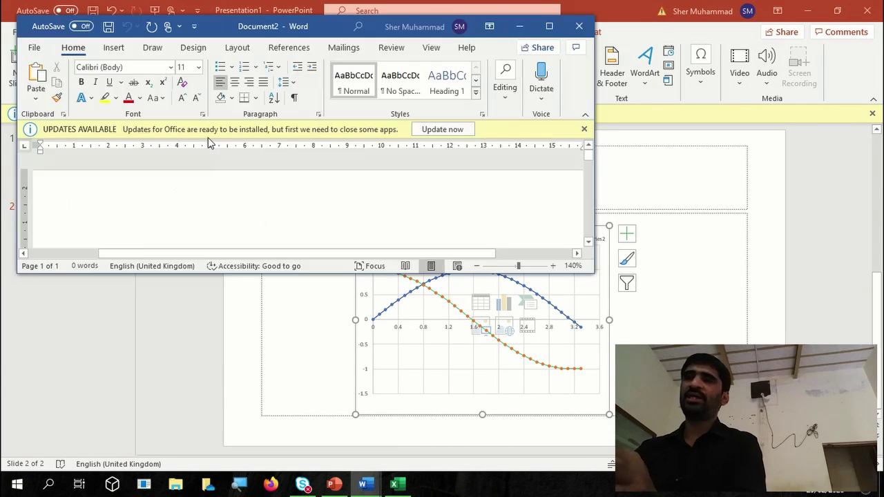
pyautogui.click(549, 26)
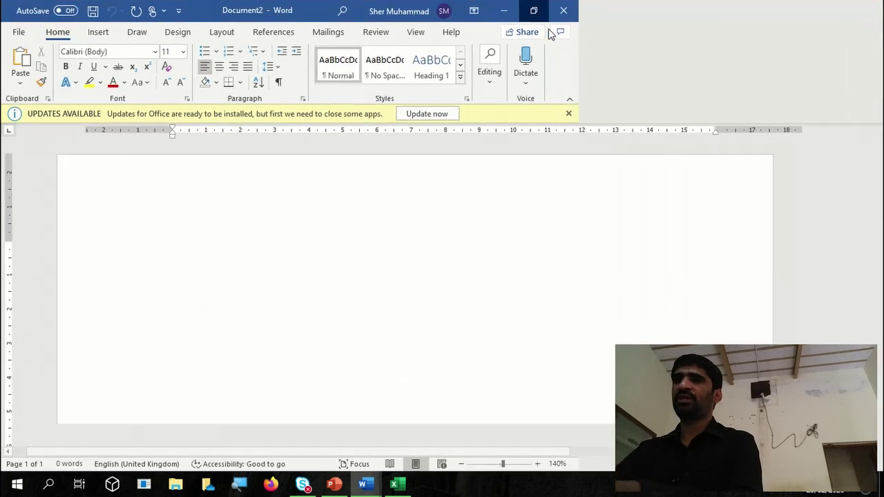
pyautogui.hotkey('ctrl', 'v')
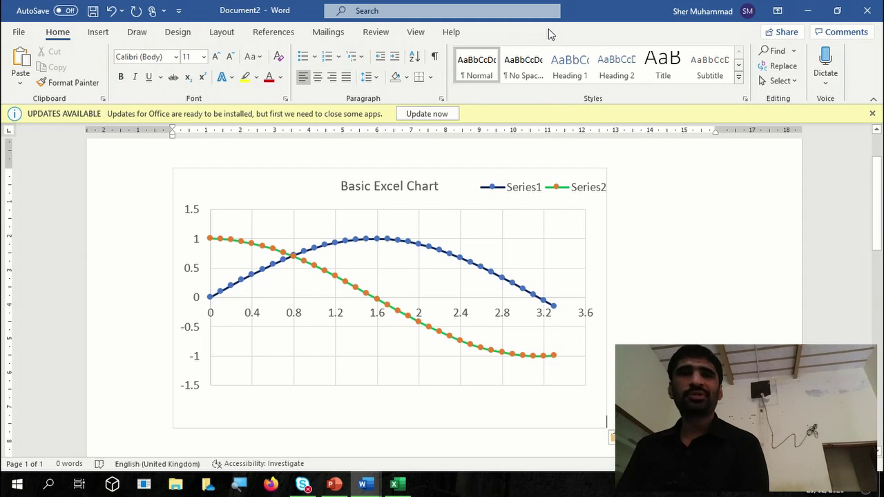